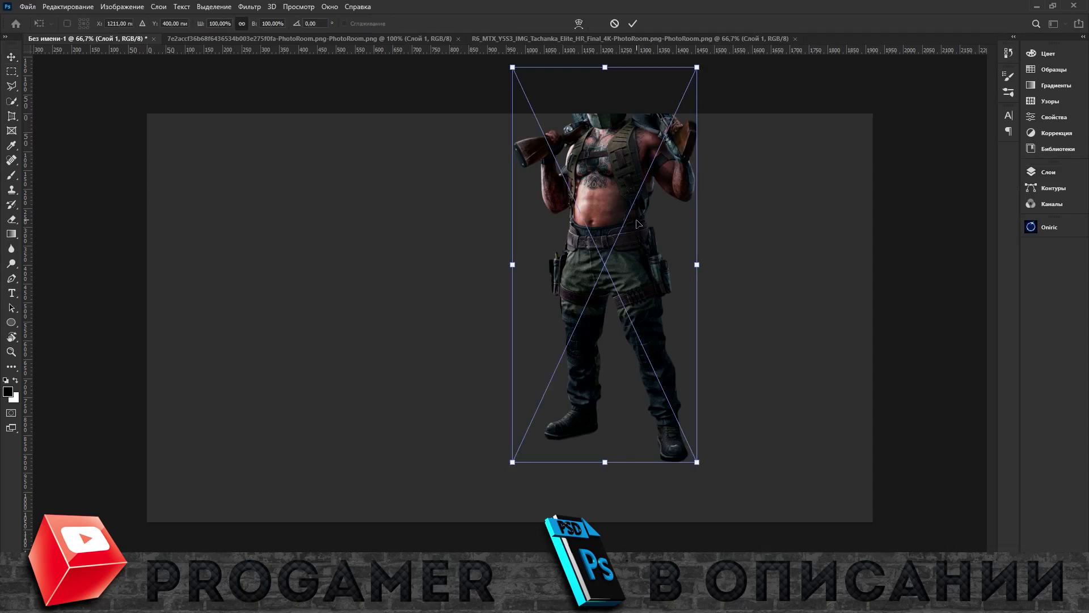
Place the operator cutout, then scale the group-shot background to fill the canvas
left_click_drag(421, 183, 764, 456)
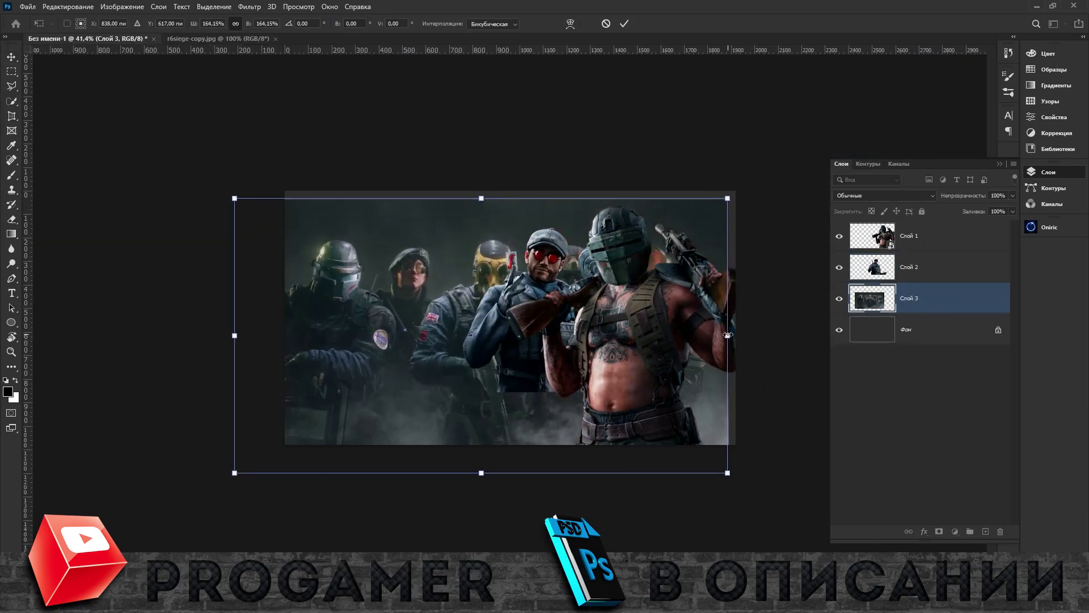
left_click_drag(727, 334, 705, 316)
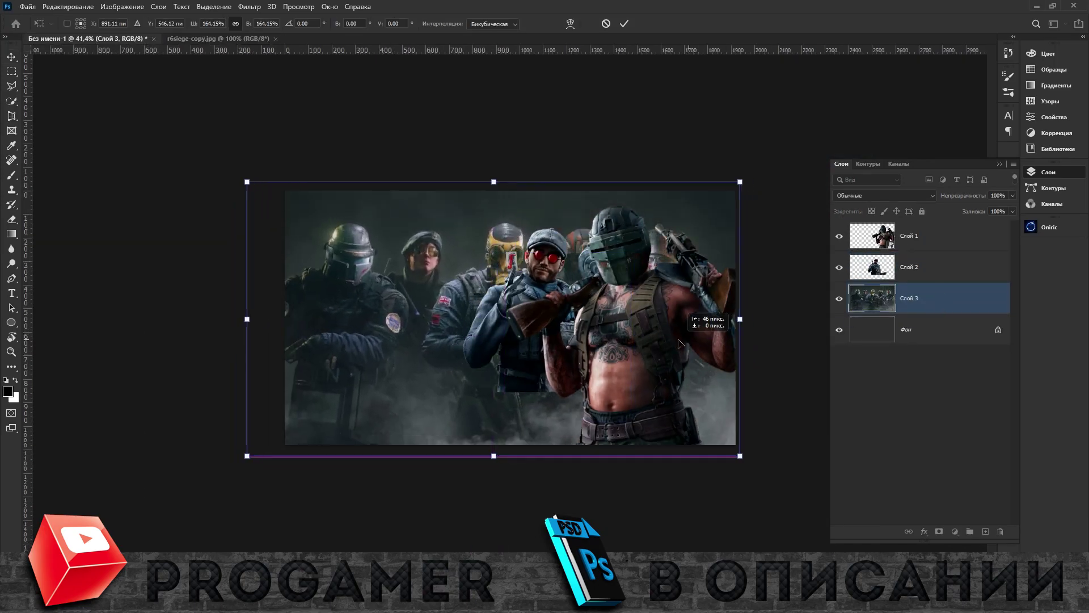
key("Return")
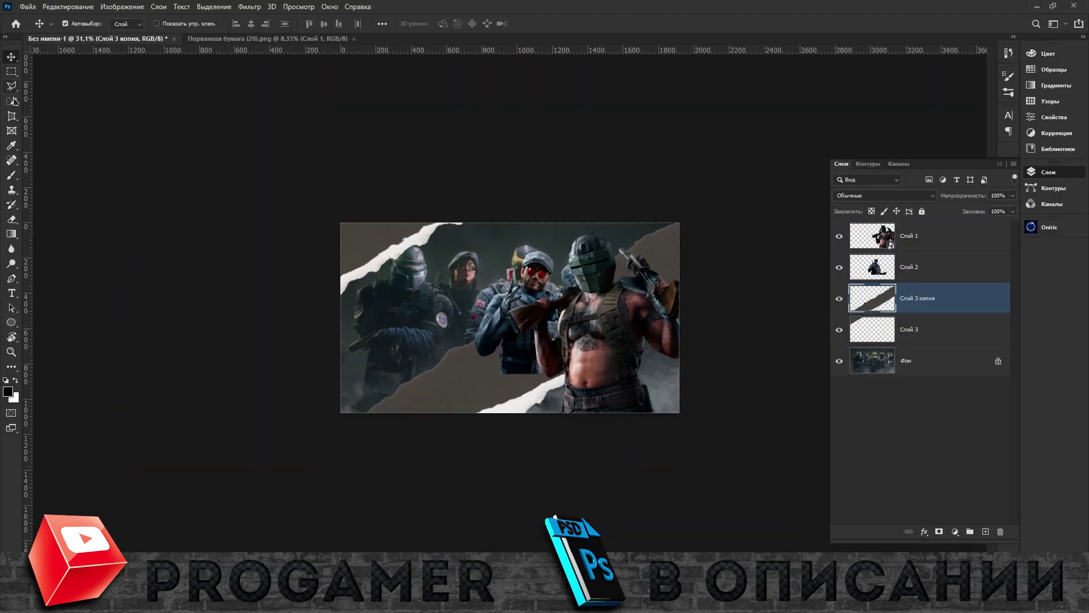
Cut the selected torn-paper area to a new layer and apply Hue/Saturation to the background
right_click(509, 350)
left_click(545, 445)
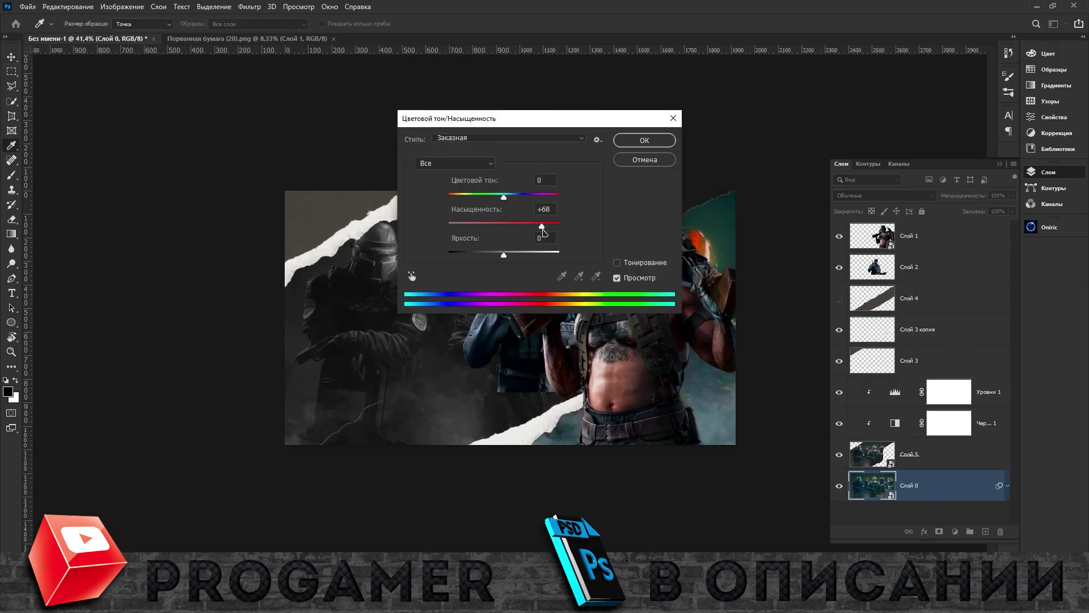
left_click(636, 148)
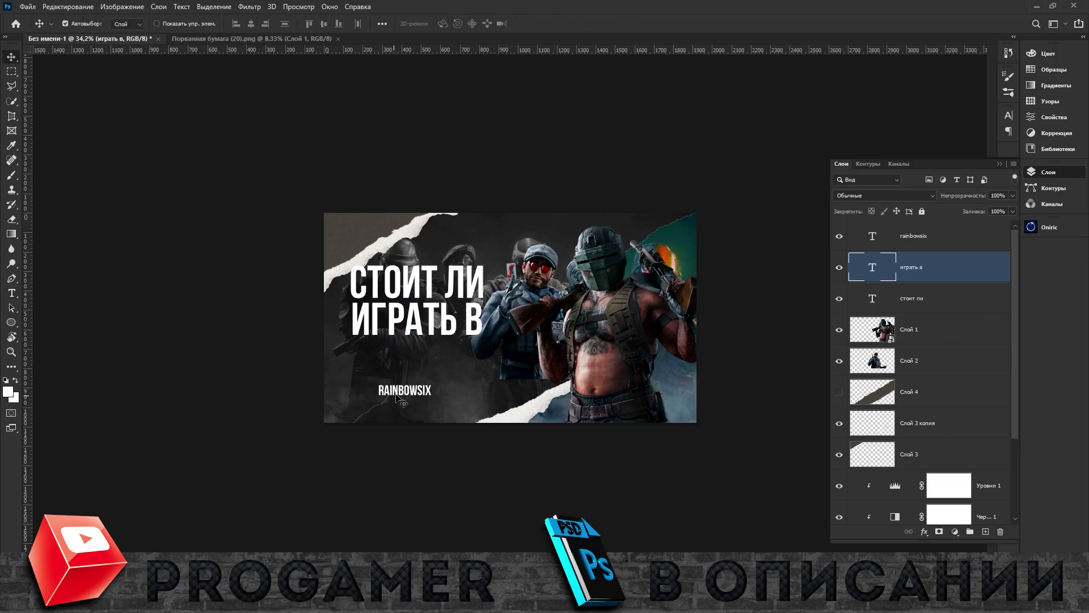
Commit the enlarged headline, shift both operators right and enlarge the front operator
key("Return")
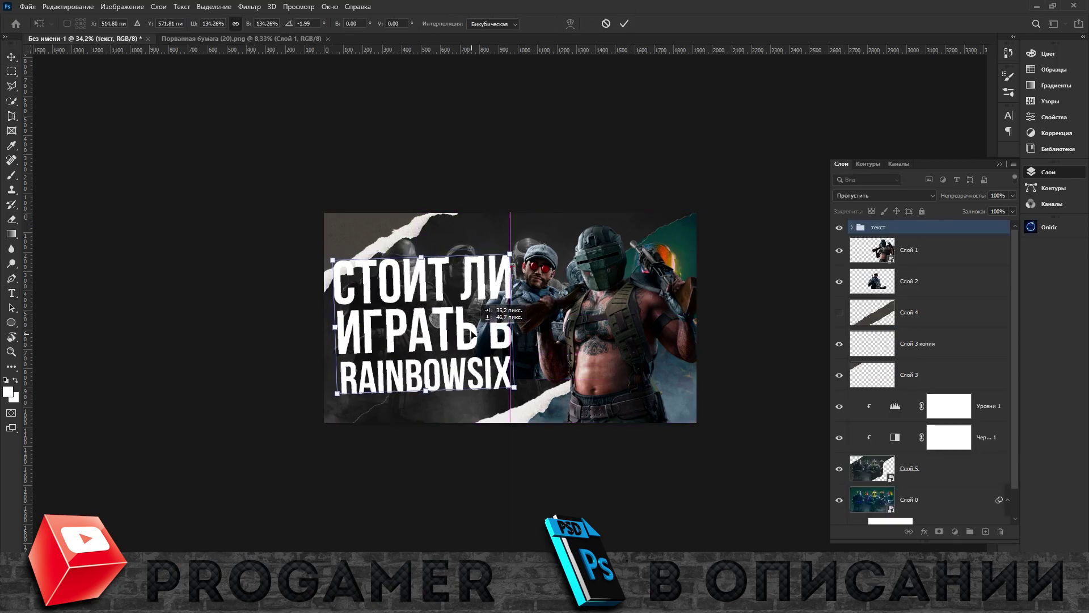
scroll(482, 314, "up", 1)
left_click_drag(623, 377, 650, 378)
key("ctrl+t")
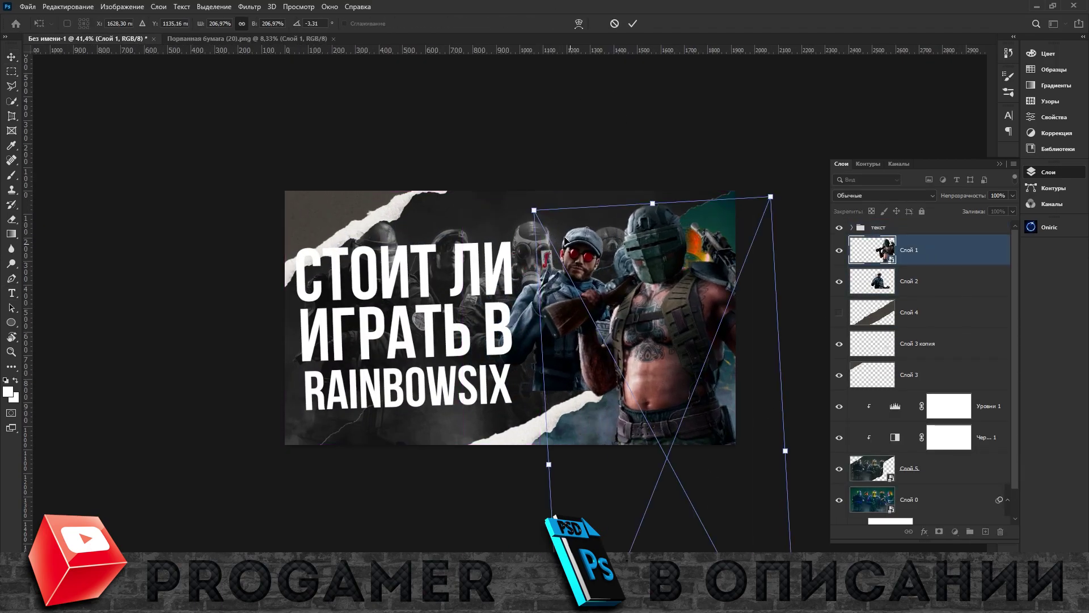
scroll(646, 380, "down", 1)
key("Return")
scroll(645, 381, "up", 2)
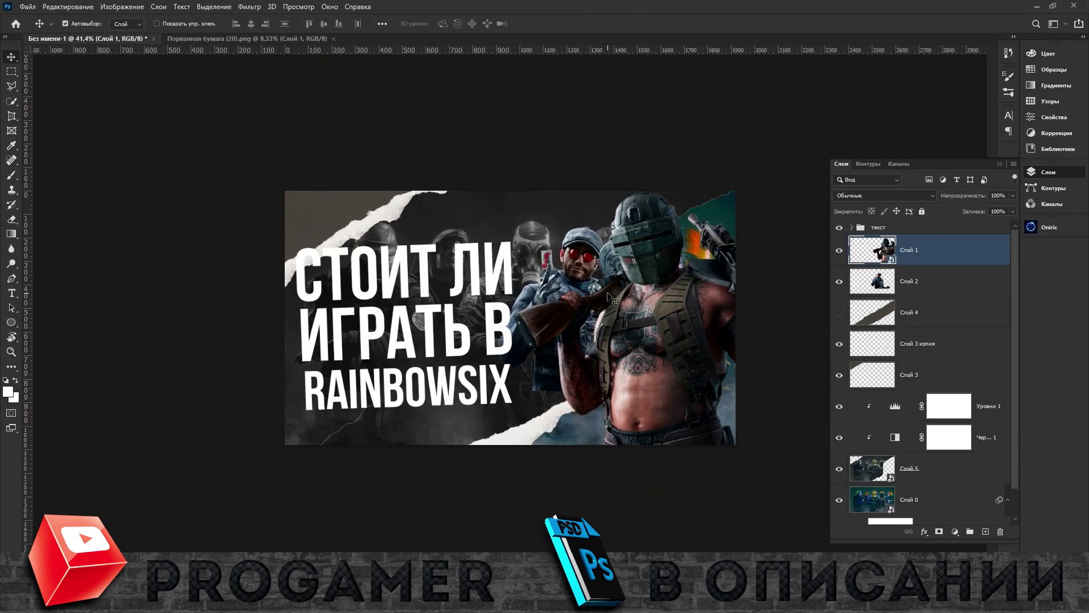
scroll(590, 272, "down", 1)
scroll(938, 363, "up", 1)
Select Слой 2 and check the Smudge tool's brush settings before returning to Move
left_click(907, 282)
scroll(573, 340, "up", 5)
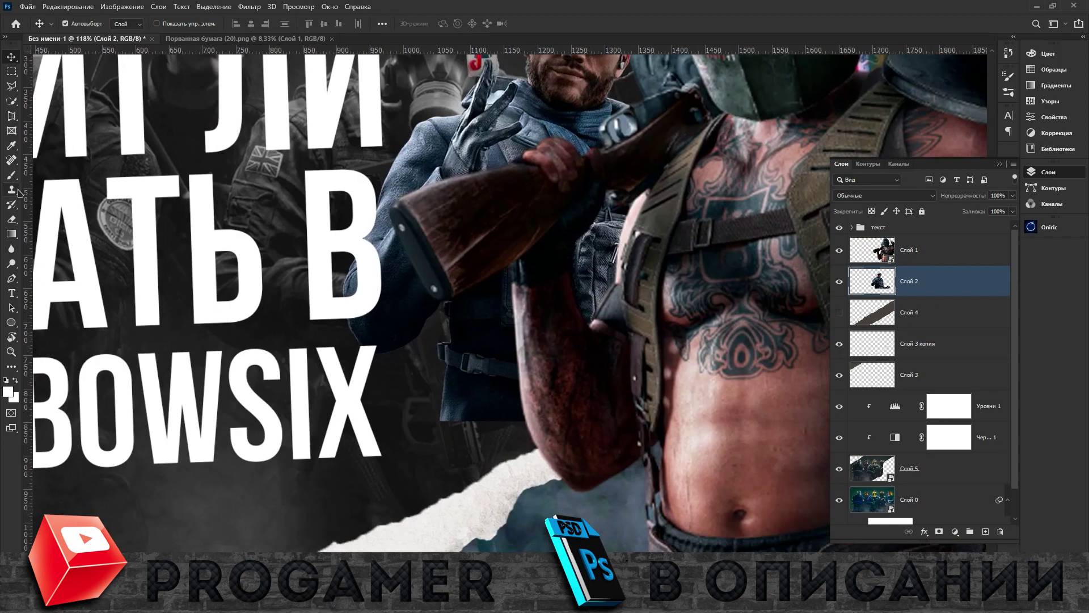
key("r")
right_click(479, 227)
key("Escape")
key("v")
scroll(529, 466, "down", 3)
scroll(567, 340, "up", 2)
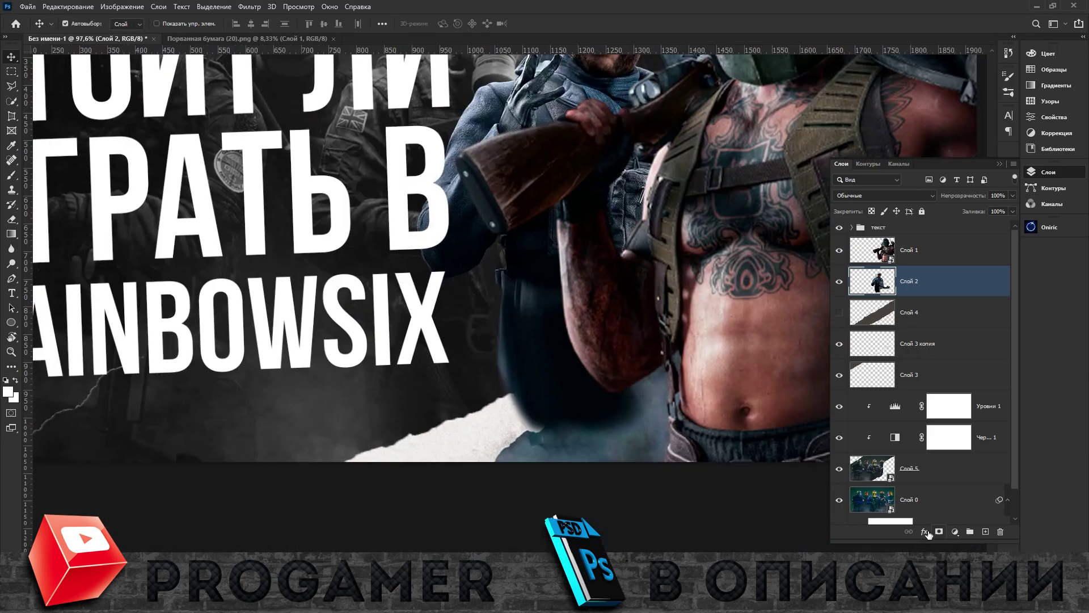
Fade the lower part of Слой 2 with a white-to-black gradient on its mask
left_click(34, 49)
left_click_drag(567, 238, 573, 431)
scroll(576, 440, "down", 3)
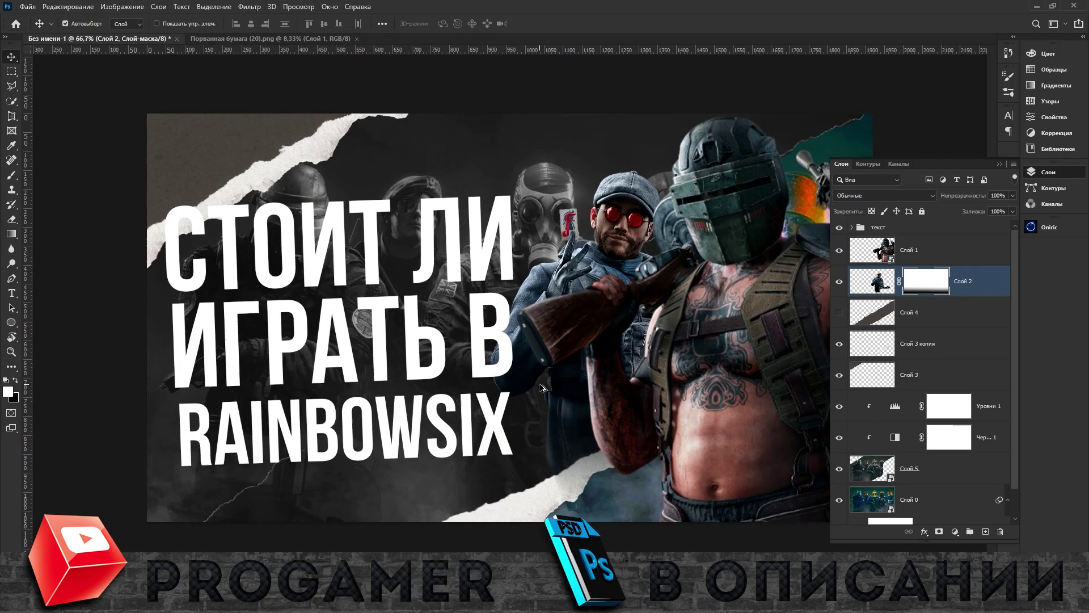
scroll(572, 474, "down", 2)
scroll(572, 474, "down", 1)
Add a black-filled layer under Слой 2 and a new empty layer for brush painting
left_click(985, 532, "ctrl")
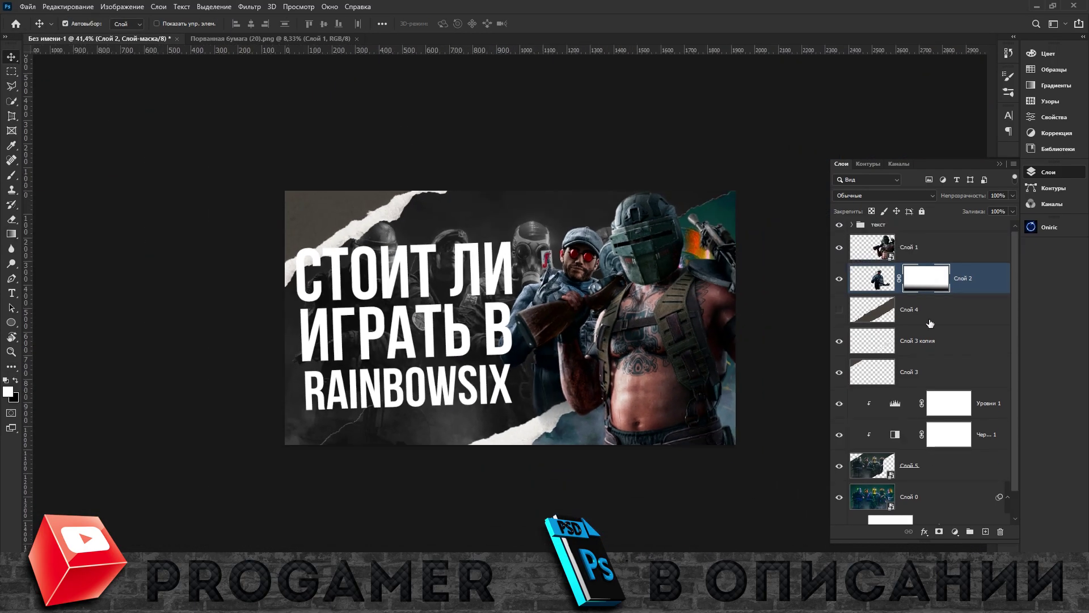
key("ctrl+BackSpace")
key("v")
left_click(839, 309)
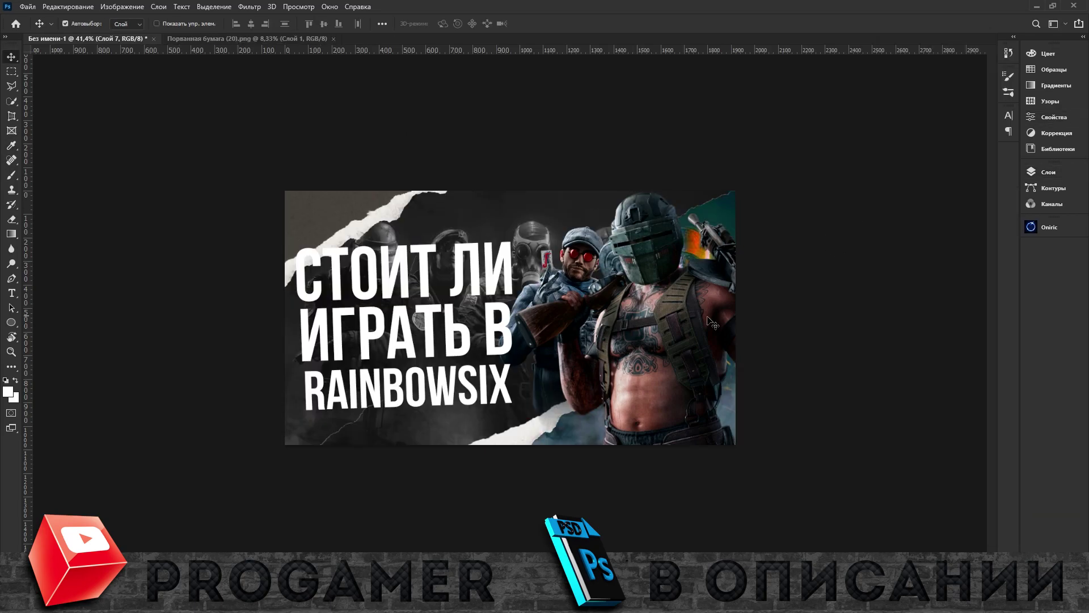
key("b")
right_click(786, 245)
Set the brush to 900 px, then raise the operator's Camera Raw Shadows to +64
type("900")
key("Return")
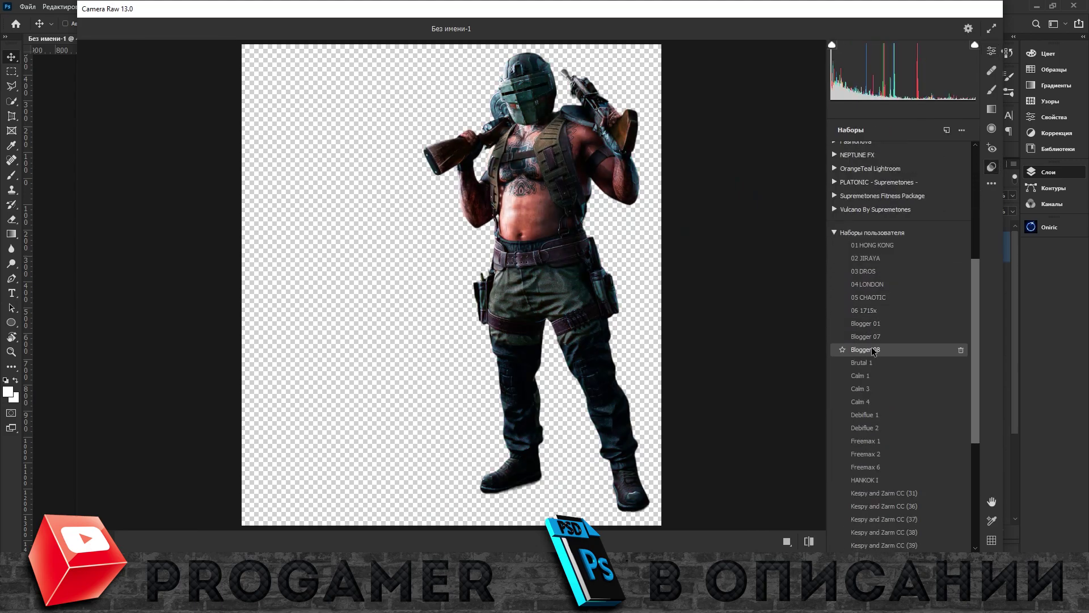
left_click(991, 52)
left_click(937, 315)
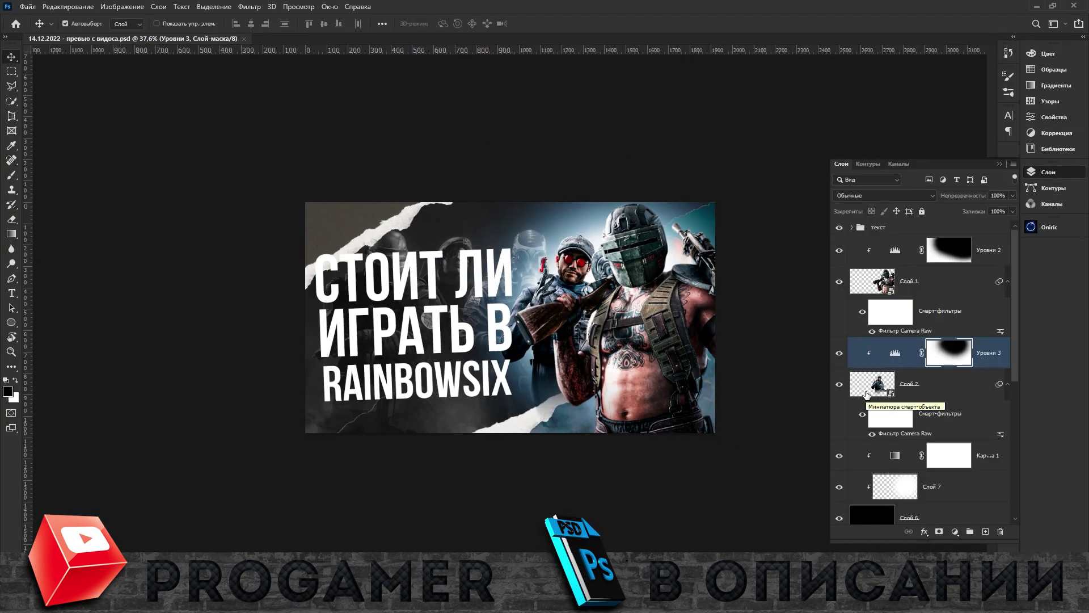
Rotate the torn-paper strip Слой 3 копия by about -6 degrees
scroll(919, 397, "down", 2)
left_click(911, 465)
key("ctrl+t")
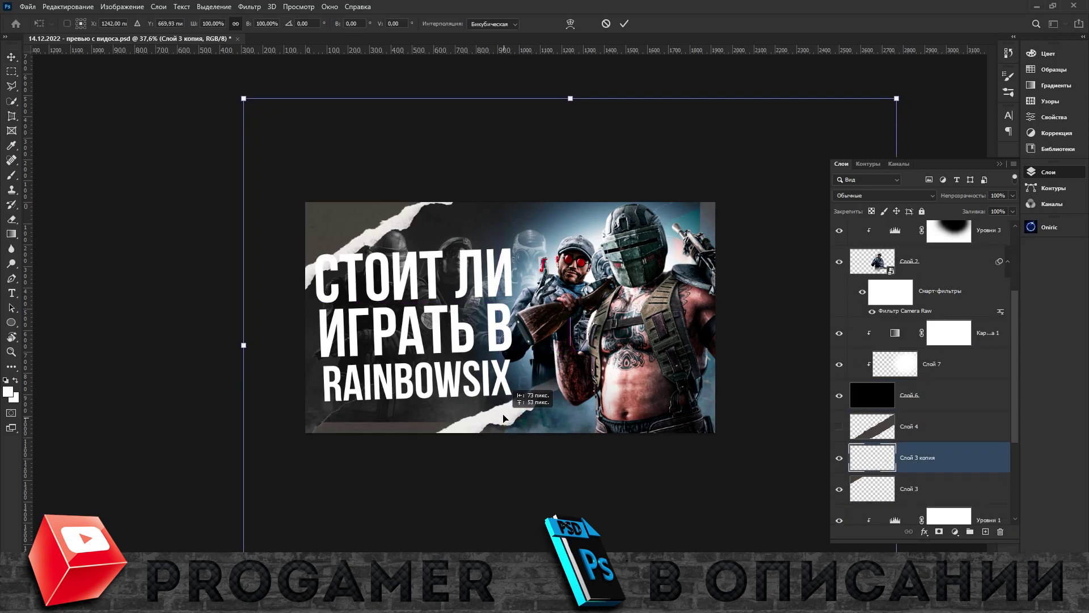
left_click_drag(823, 412, 830, 381)
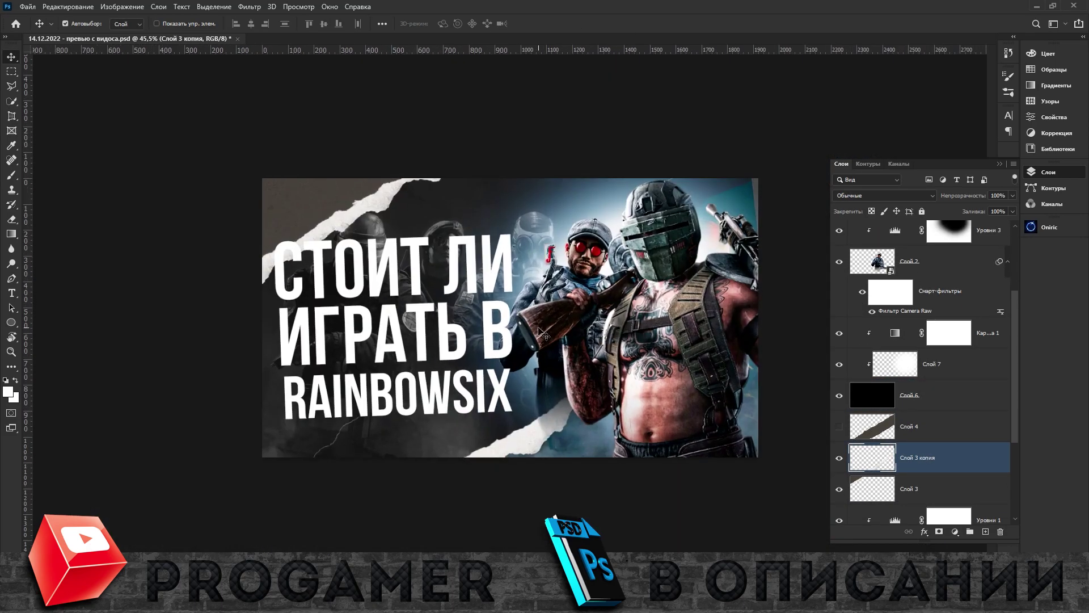
Add another Levels adjustment layer and adjust its settings
left_click(1048, 172)
left_click(918, 389)
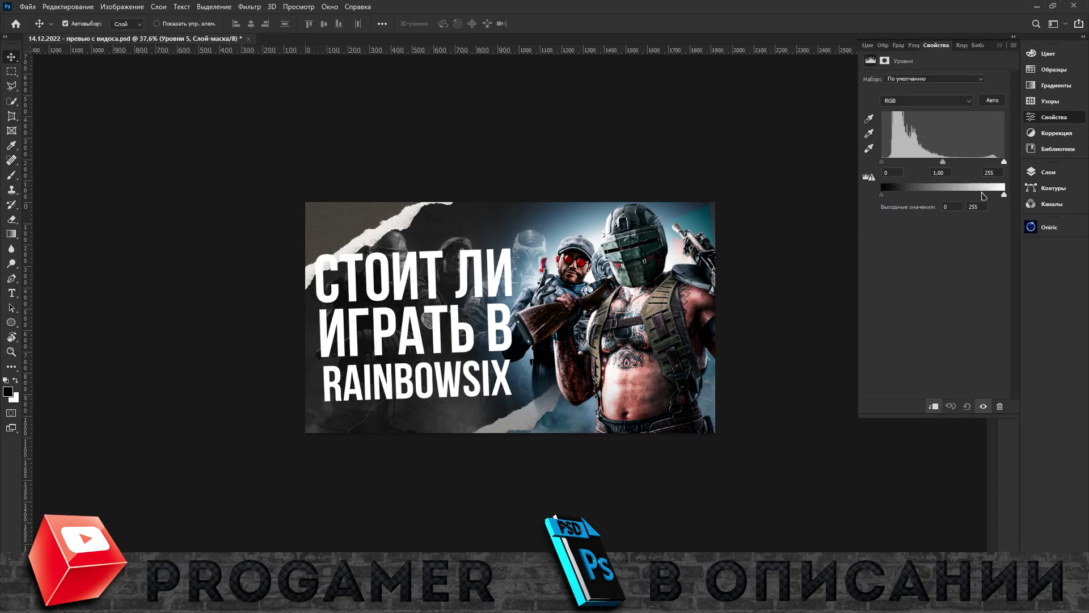
left_click(1061, 176)
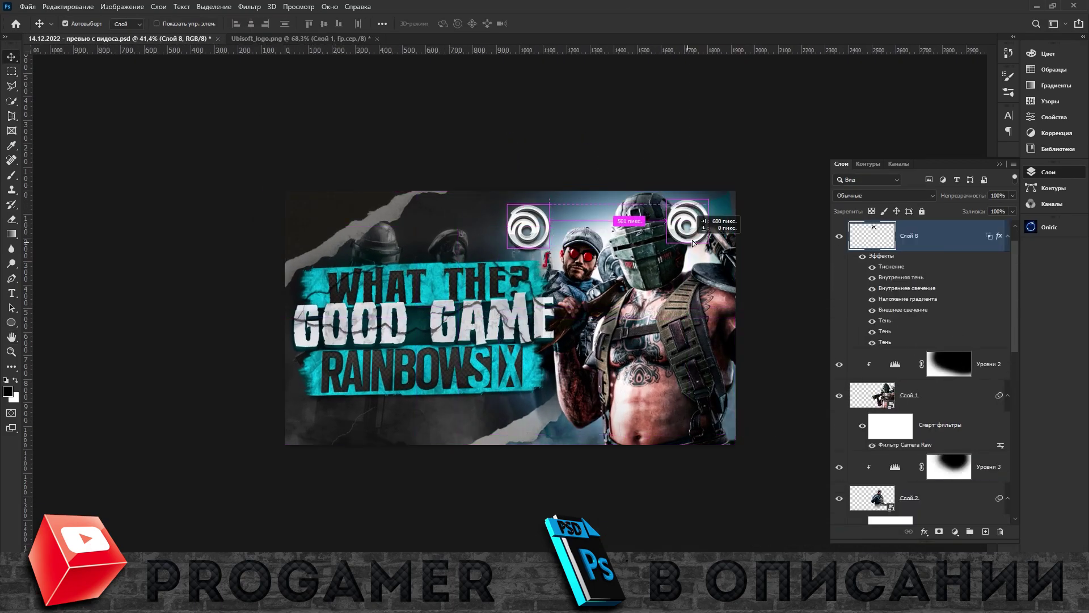
Place a swirl logo copy near the bottom, convert it to a smart object and motion-blur it
left_click_drag(532, 429, 533, 425)
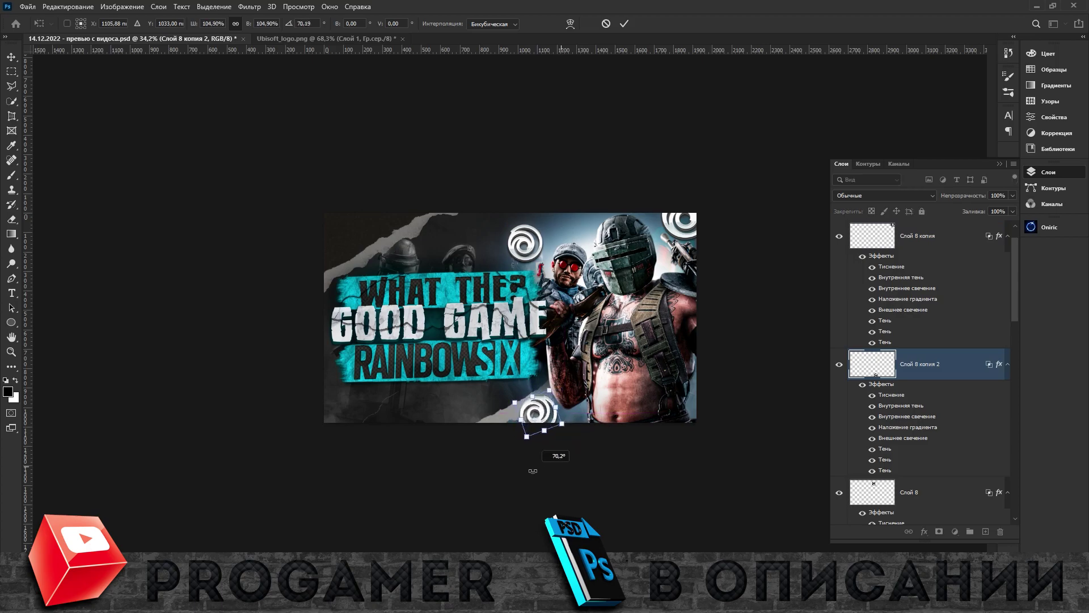
left_click(917, 236, "shift")
right_click(964, 238)
left_click(908, 286)
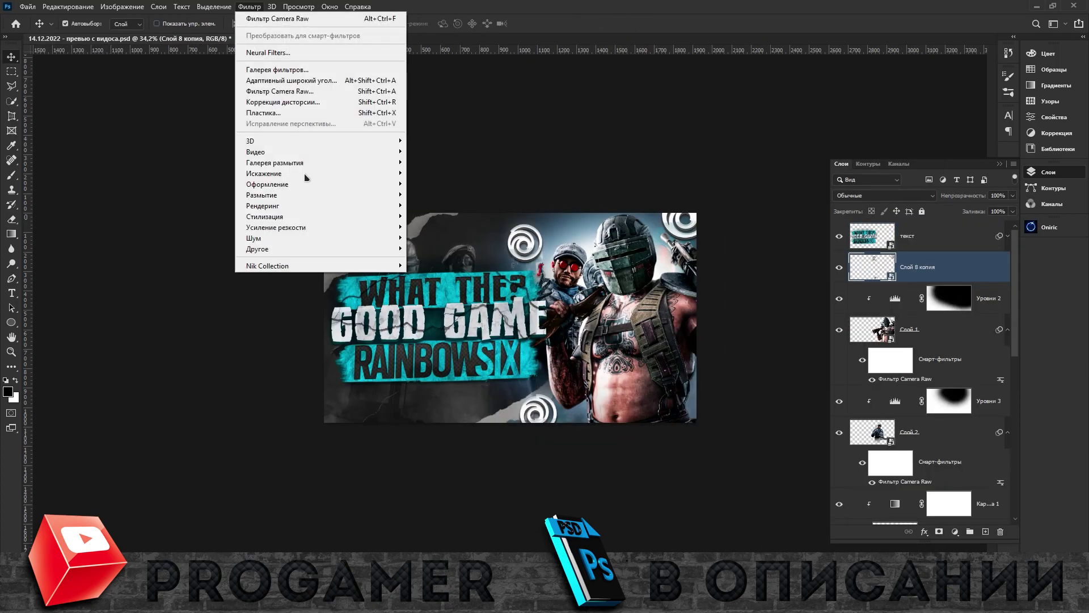
left_click(1012, 195)
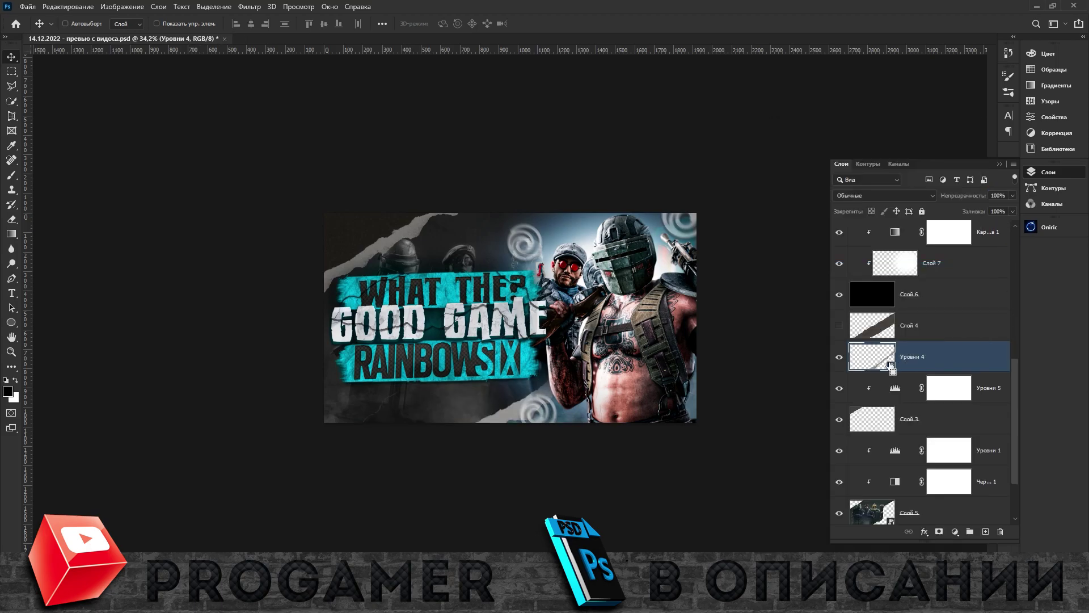
Try repeating the motion blur, cancel it, and start opening another image file
key("ctrl+alt+f")
key("Escape")
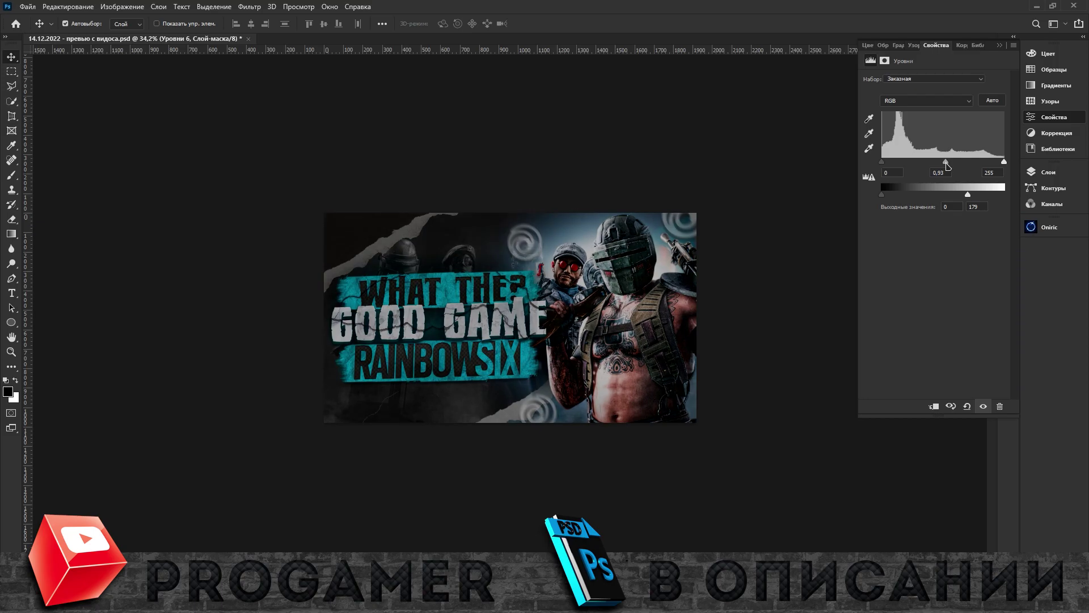
left_click(27, 7)
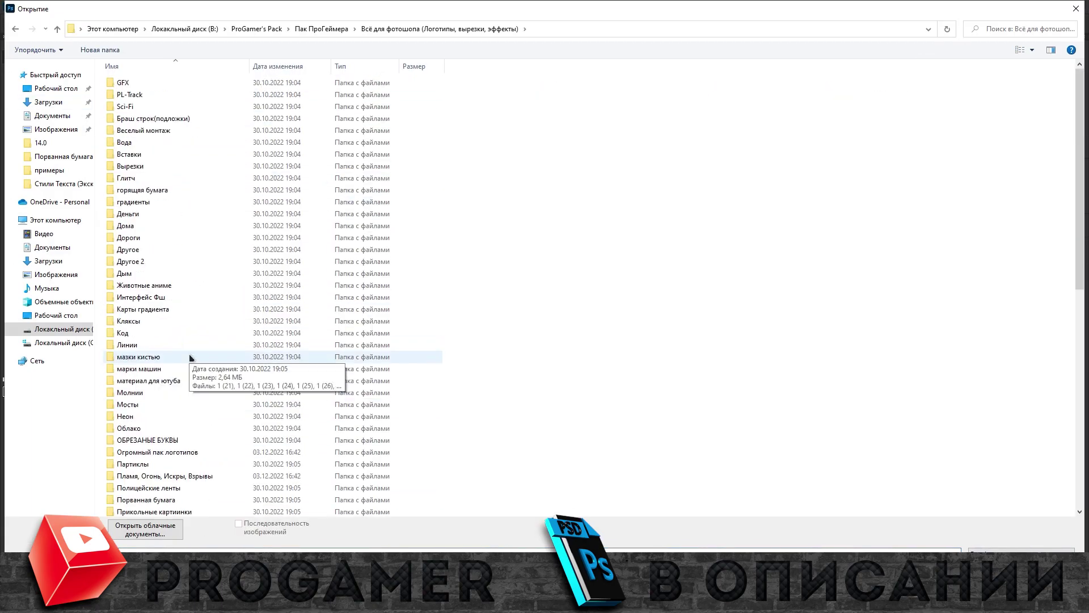
Give Слой 9 and Слой 10 red Color Overlay layer styles
scroll(526, 422, "up", 2)
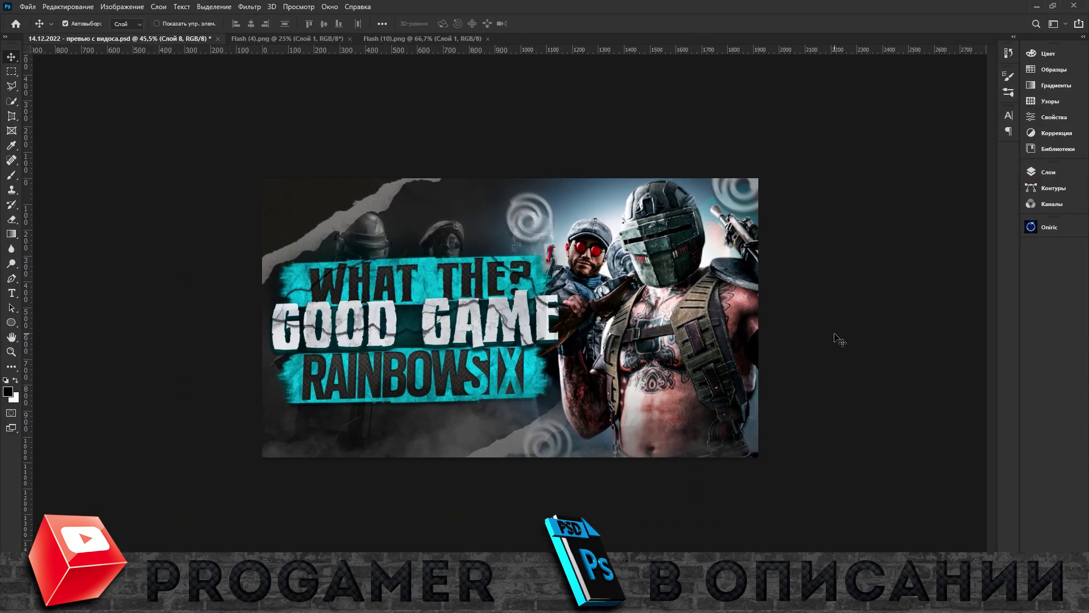
left_click(1048, 172)
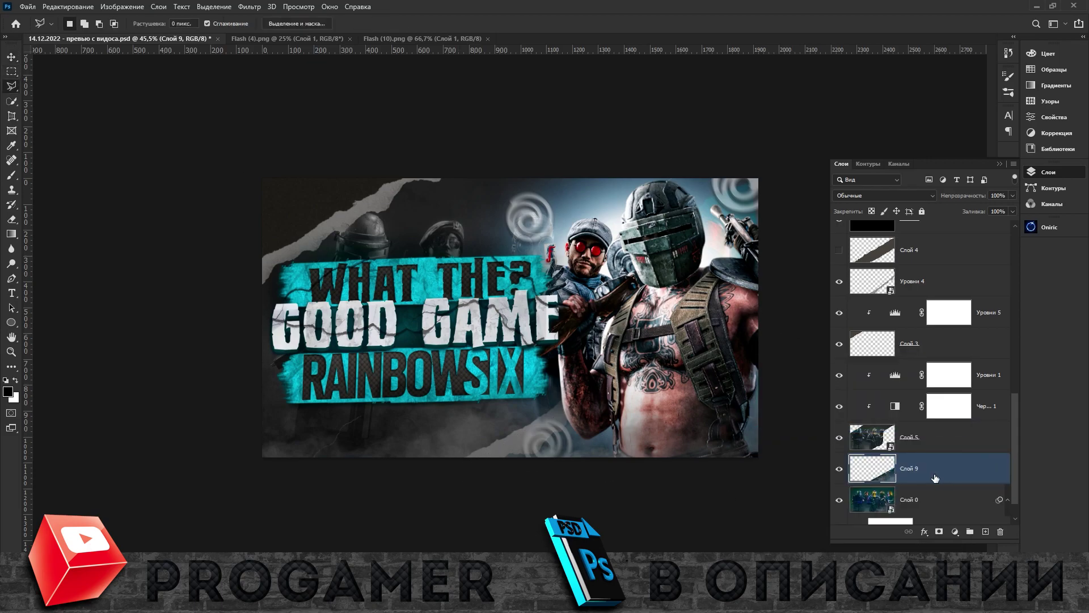
double_click(935, 478)
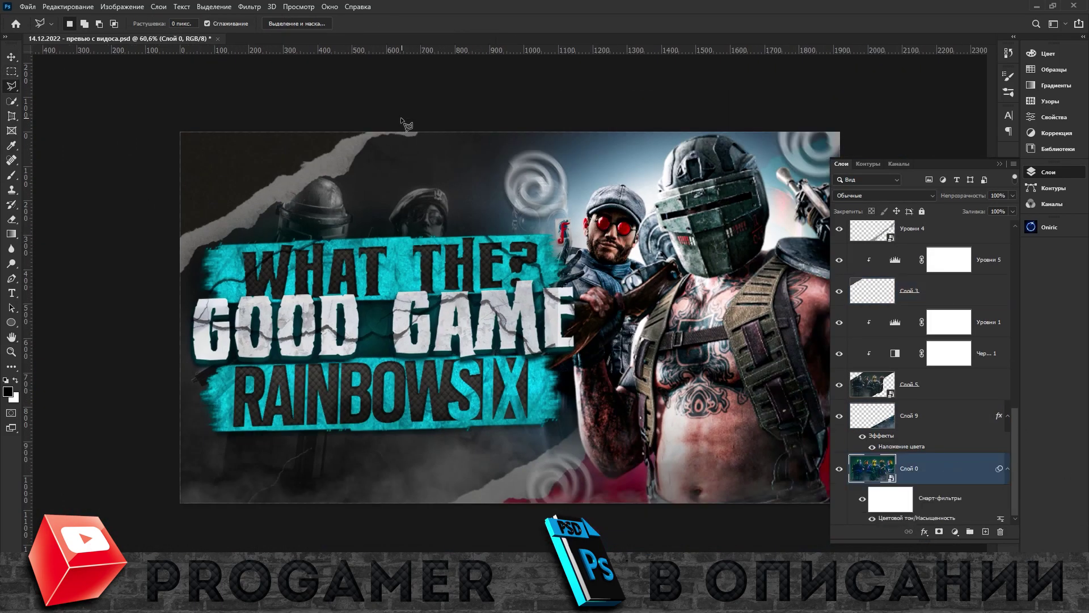
double_click(961, 476)
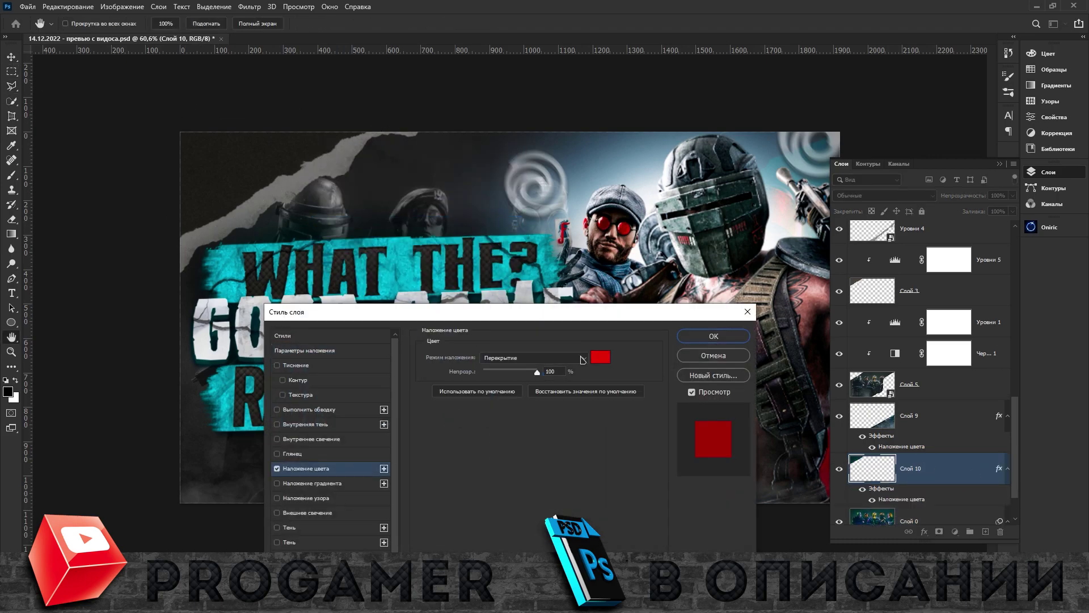
left_click(710, 353)
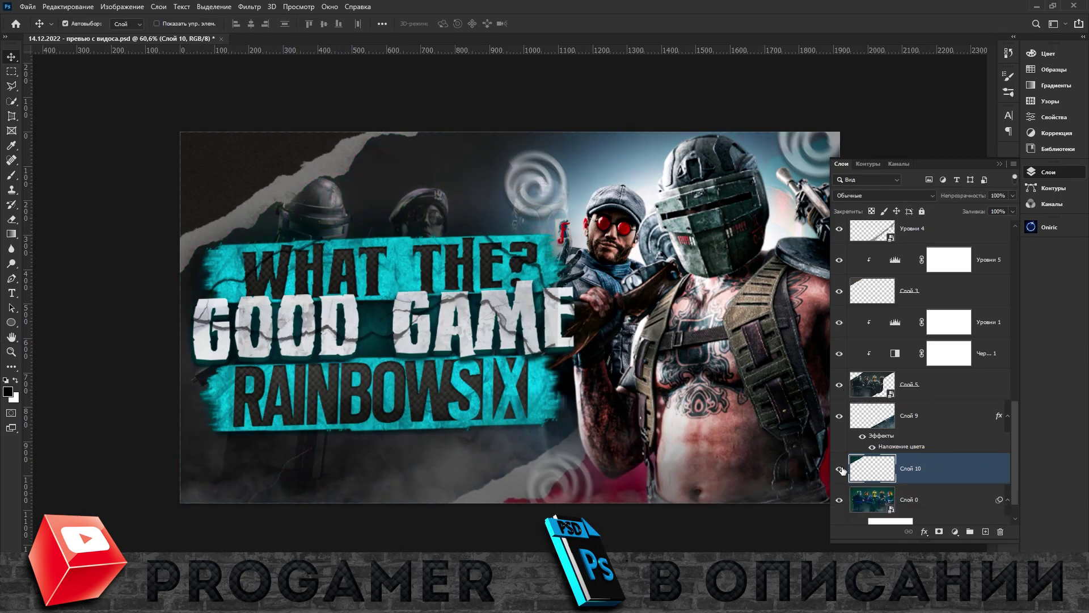
Move Слой 10 higher in the stack and change its overlay colour to dark teal
left_click_drag(841, 470, 847, 312)
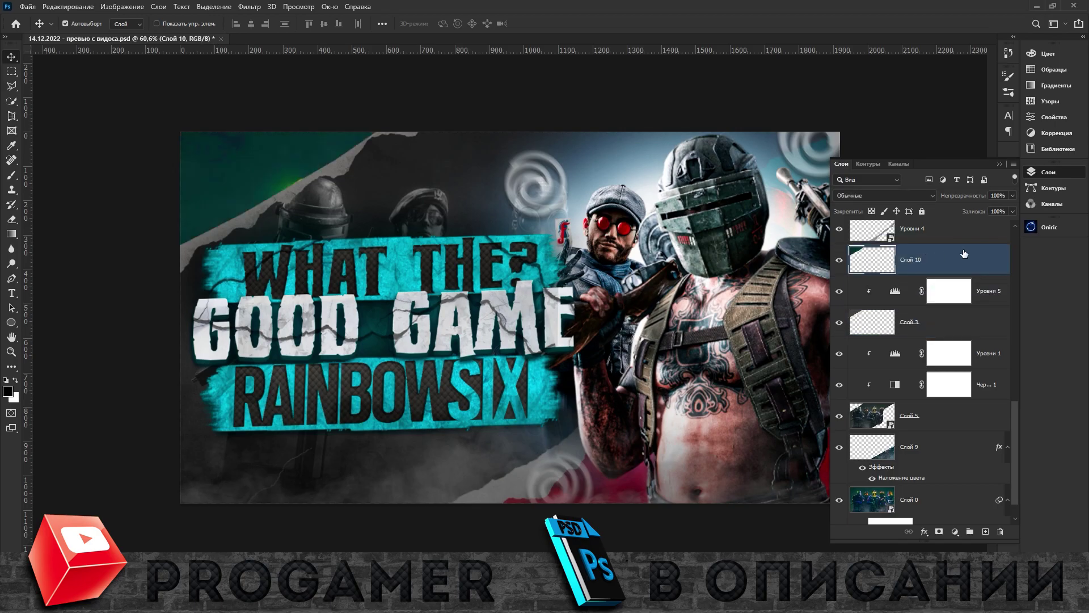
double_click(964, 260)
left_click(769, 381)
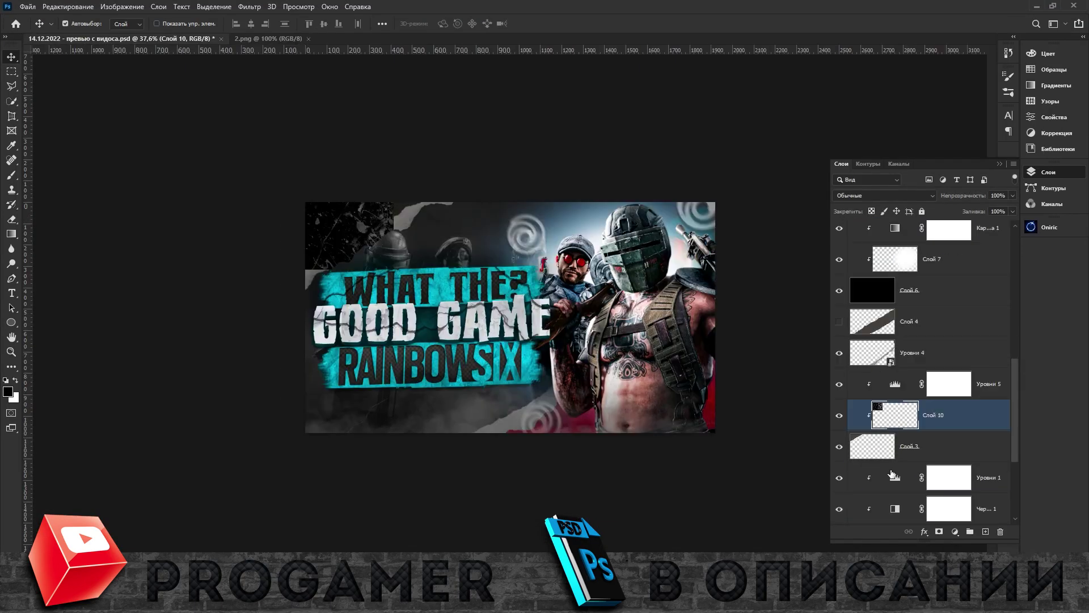
Commit the placed layer, set its blend mode, and browse to the Партиклы folder
key("Return")
left_click(883, 195)
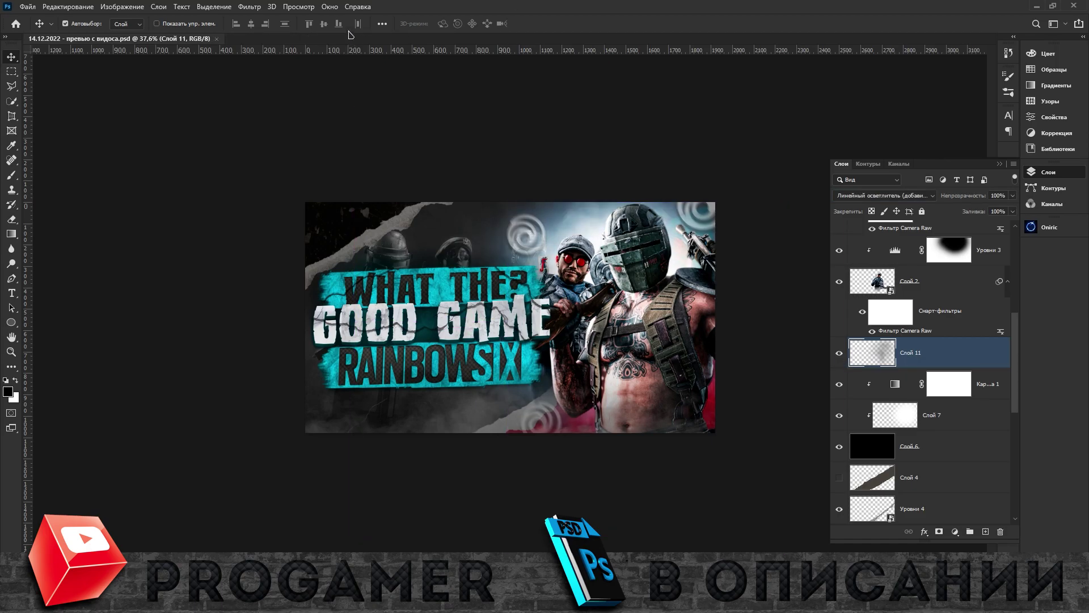
key("ctrl+o")
scroll(353, 226, "down", 5)
double_click(210, 363)
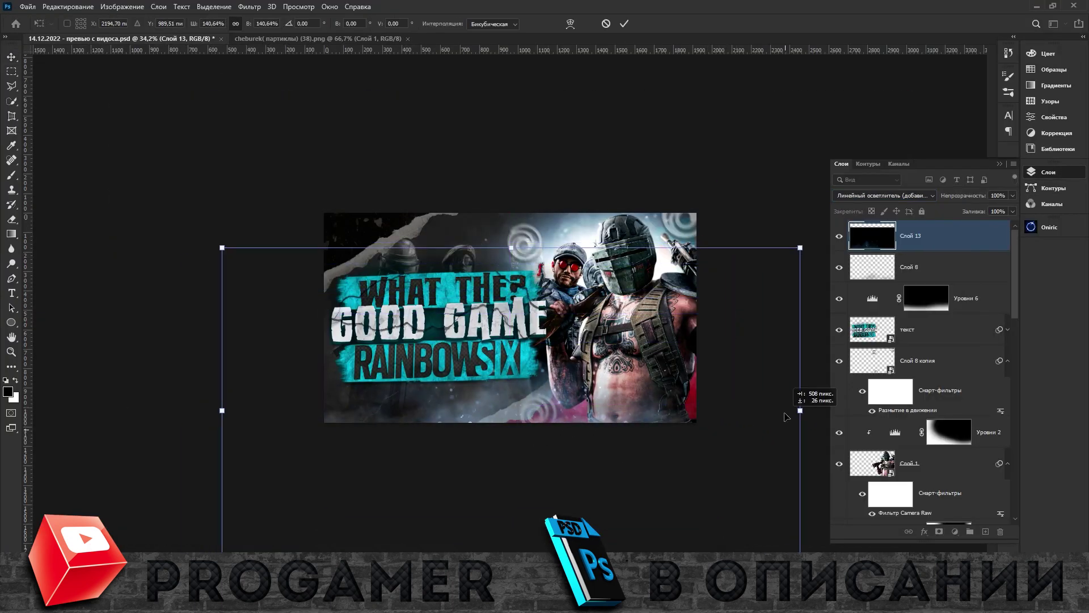
Set the particle layer to Linear Dodge (Add) and give Слой 14 a 100% opacity outer glow
key("Return")
left_click(882, 195)
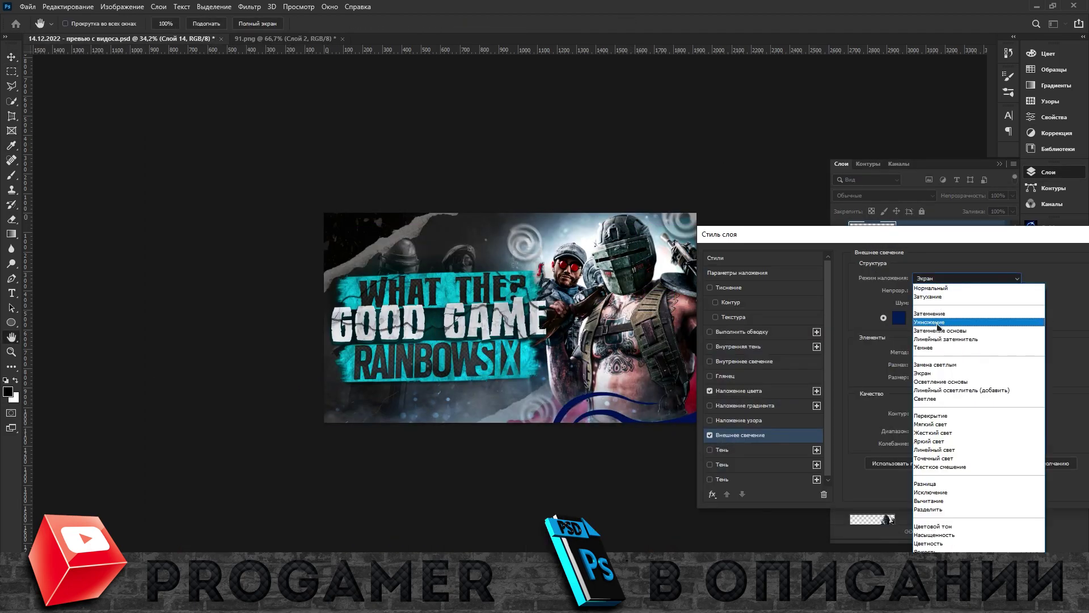
left_click_drag(964, 291, 970, 291)
left_click(899, 318)
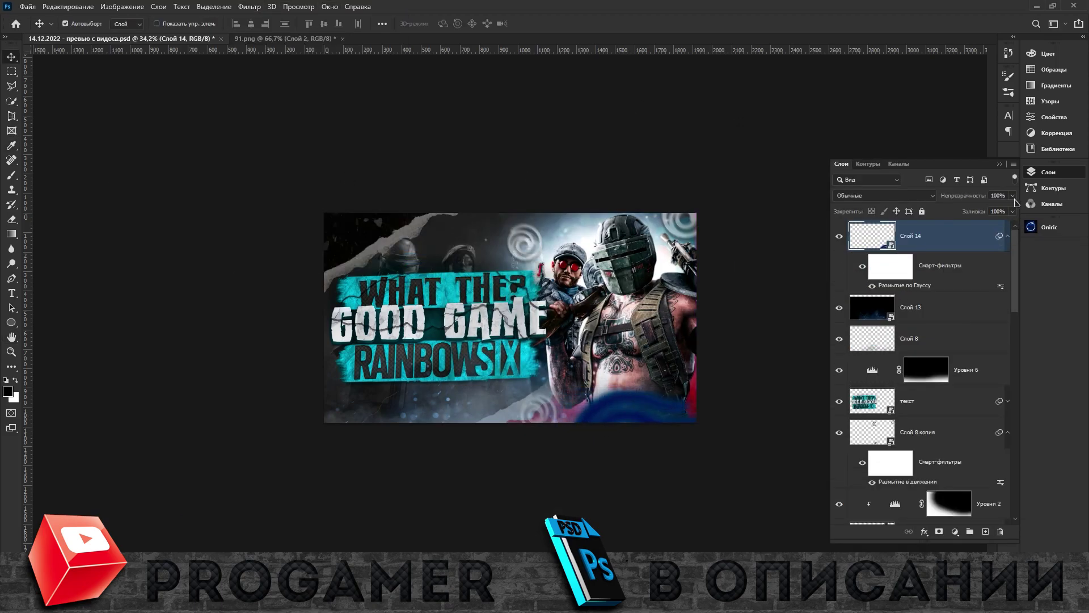
Place a bullet image with a radius-9 Gaussian blur, then close flash (5).png
key("ctrl+o")
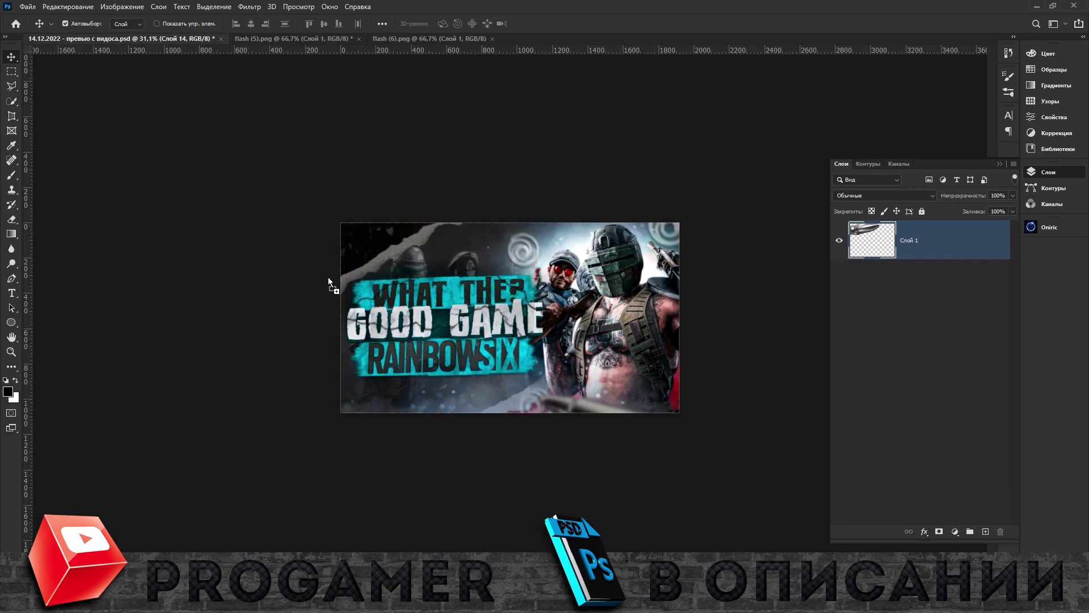
left_click_drag(329, 282, 445, 208)
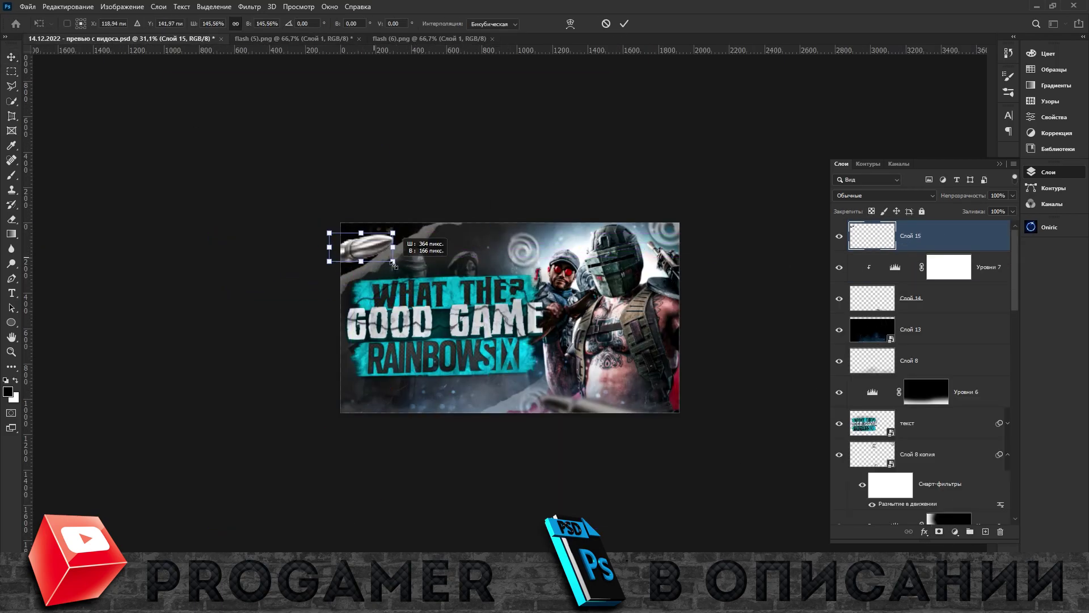
left_click(955, 531)
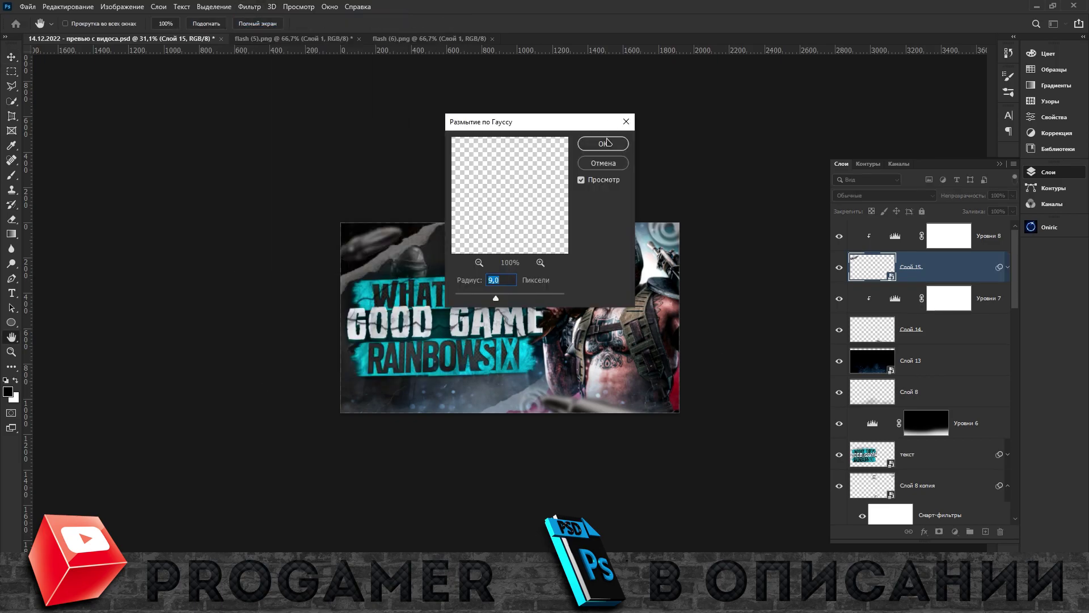
left_click(354, 38)
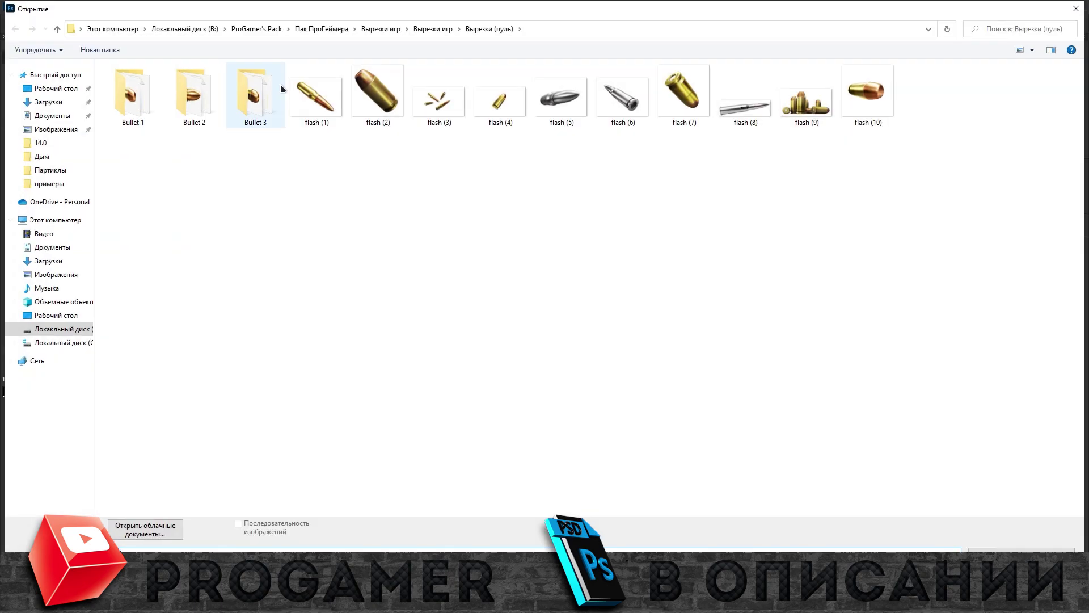
Open a flare image from the Свечение folder and fit the thumbnail in view
key("ctrl+o")
double_click(132, 260)
scroll(198, 441, "down", 5)
scroll(198, 441, "down", 5)
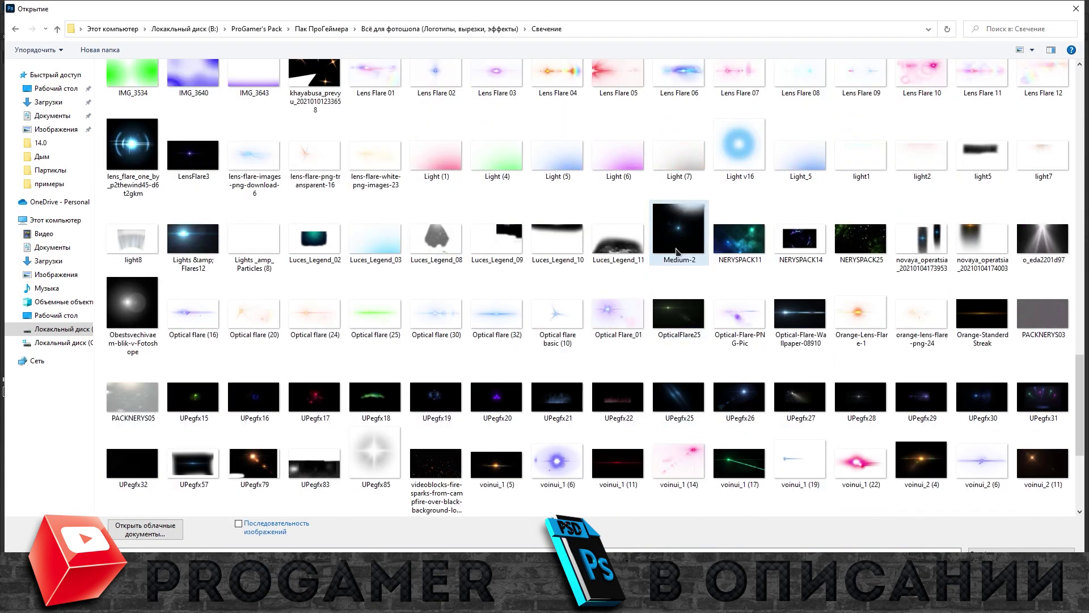
scroll(198, 441, "down", 5)
double_click(133, 473)
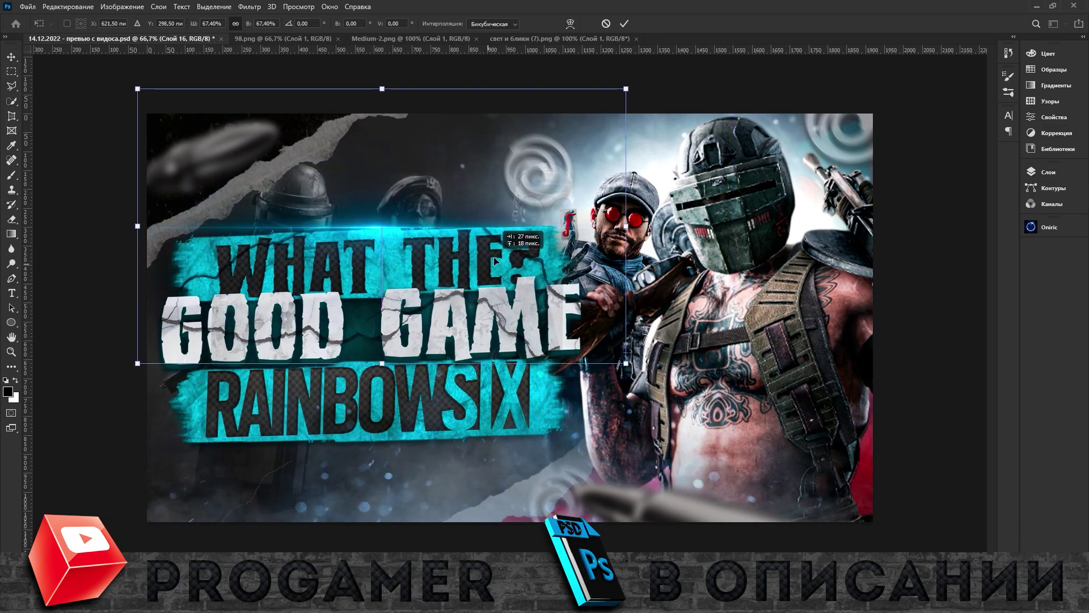
key("ctrl+0")
key("Return")
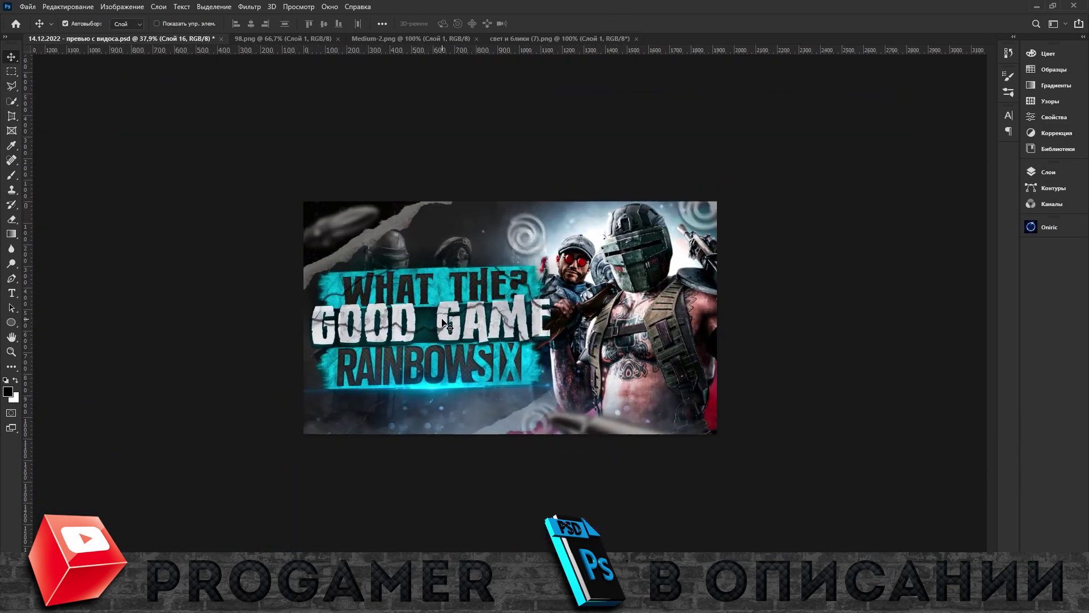
Place a second flare into the thumbnail as Слой 17 and set its blend mode
left_click_drag(444, 322, 612, 285)
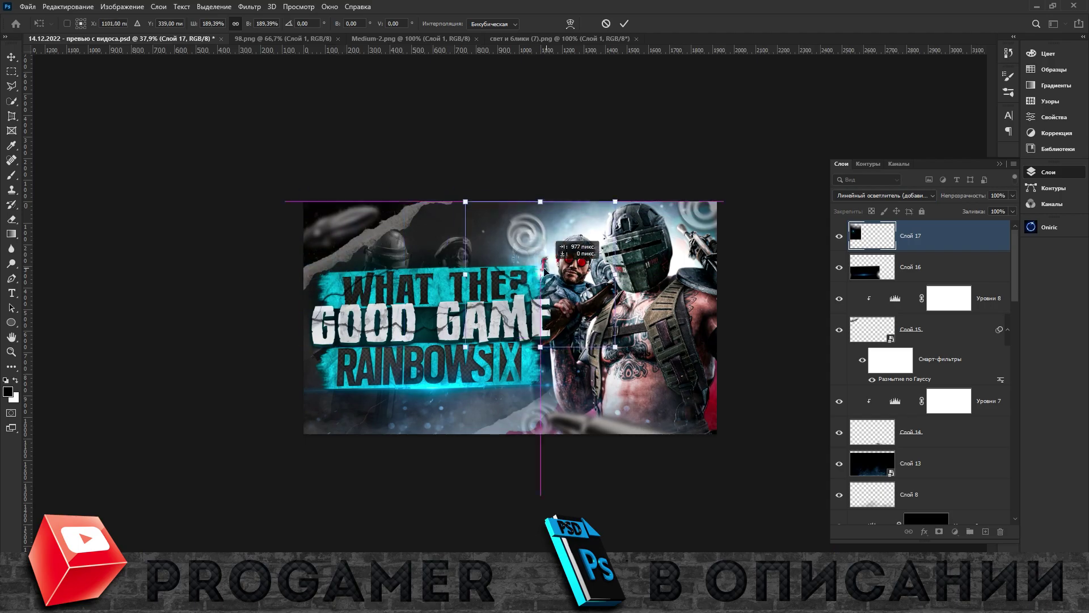
key("Return")
left_click(884, 195)
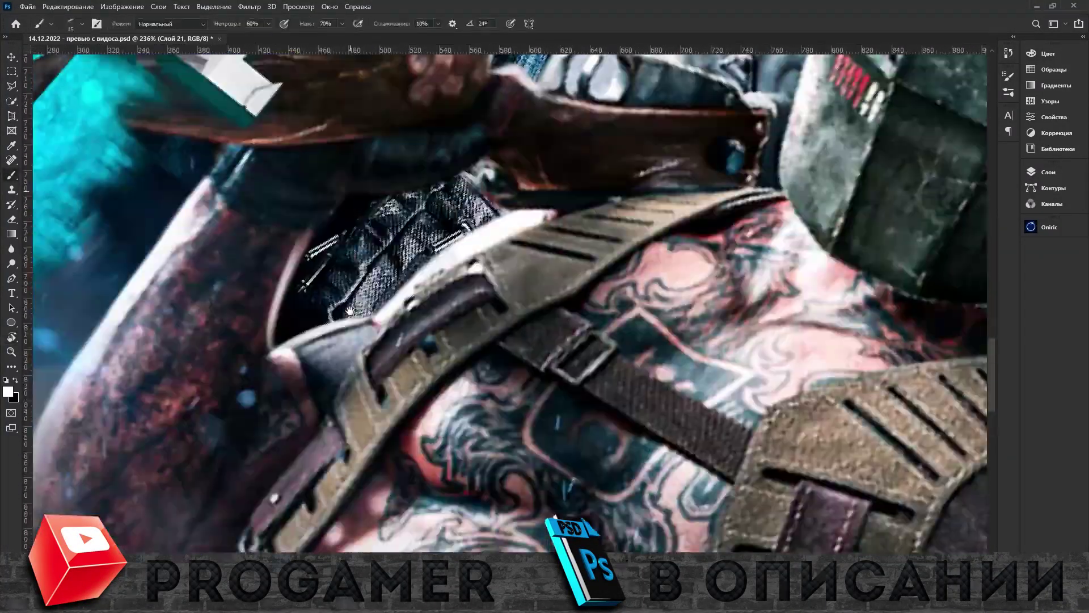
Rotate the canvas view and switch to the Smudge tool with a slightly larger brush
left_click_drag(350, 310, 579, 393)
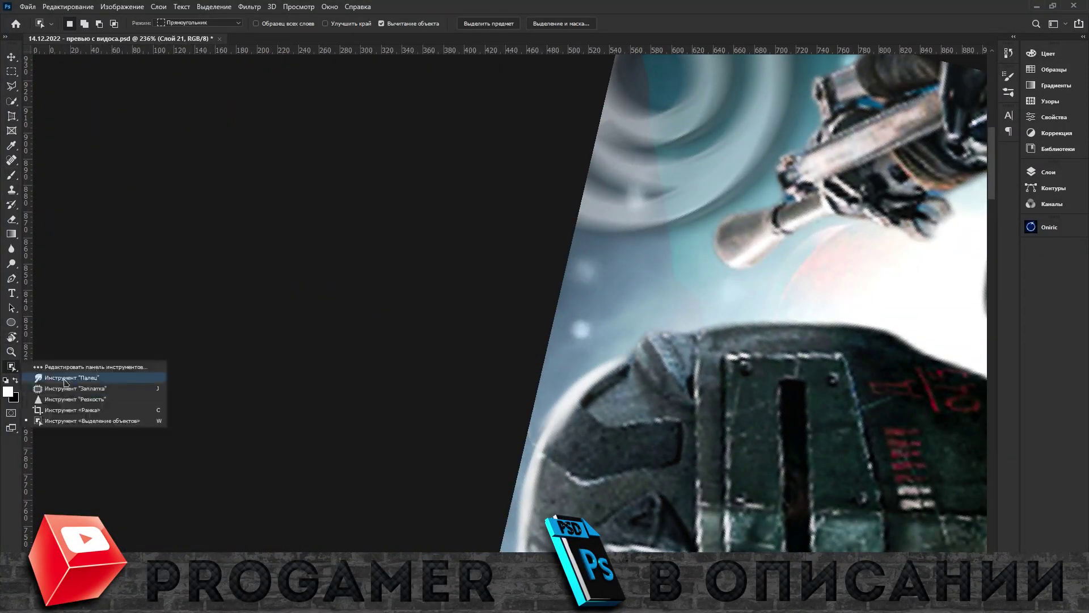
left_click(66, 377)
left_click(67, 6)
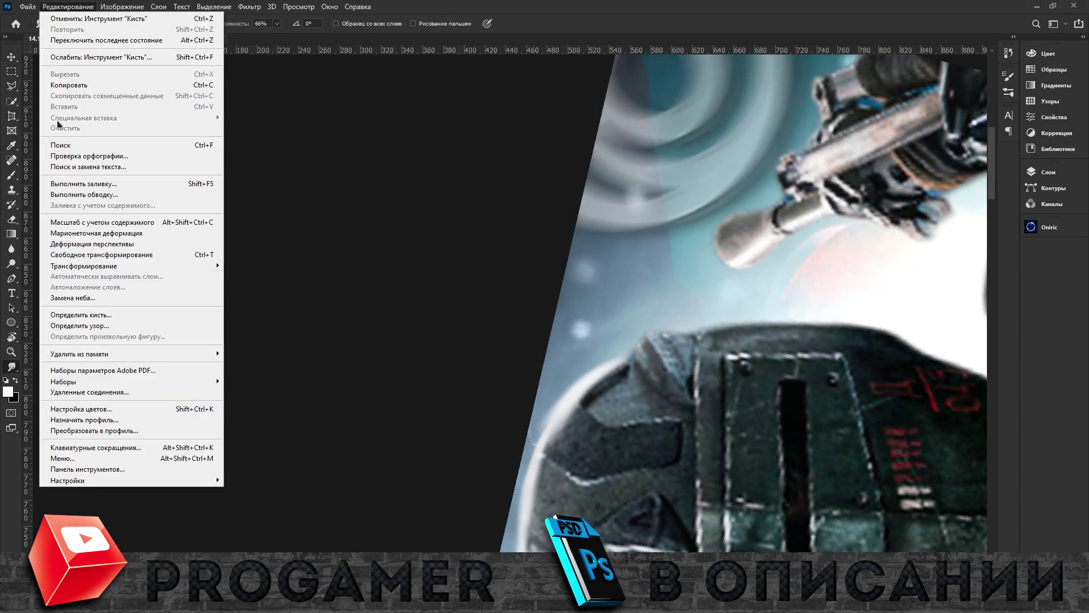
left_click(51, 475)
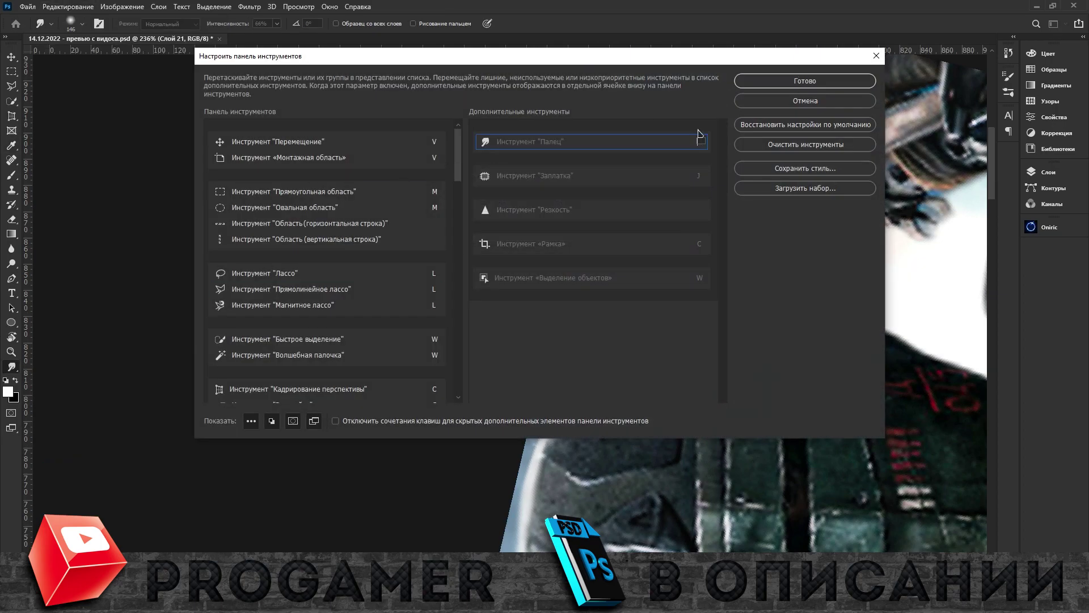
type("L")
left_click(804, 81)
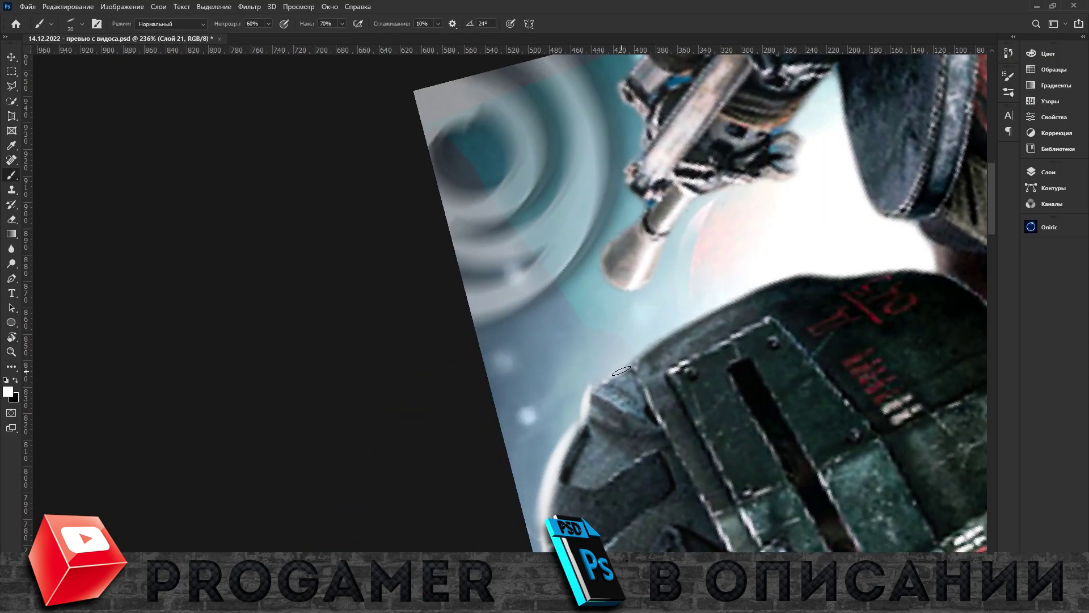
key("bracketright")
scroll(621, 370, "up", 3)
Rotate onto the soldier's helmet and paint white rim highlights on Layer 21
mouse_move(499, 464)
left_mouse_down()
mouse_move(440, 257)
mouse_move(370, 112)
mouse_move(436, 408)
mouse_move(320, 417)
left_mouse_up()
key("r")
key("b")
key("r")
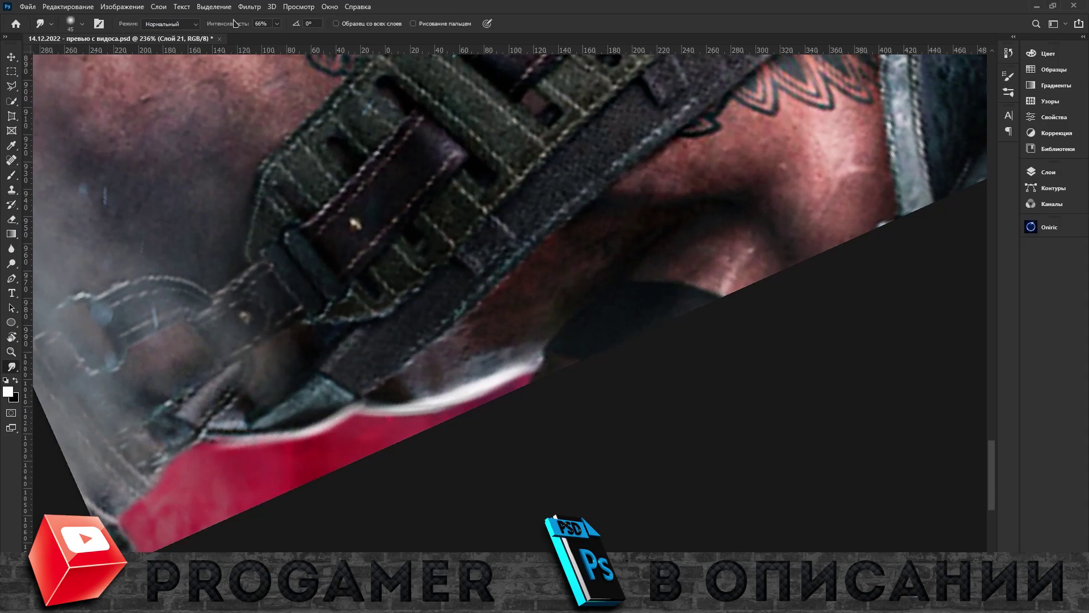
key("r")
mouse_move(343, 227)
left_mouse_down()
mouse_move(369, 384)
mouse_move(306, 228)
left_mouse_up()
key("b")
Erase stray edges, reset the view rotation upright and fit the whole thumbnail on screen
key("e")
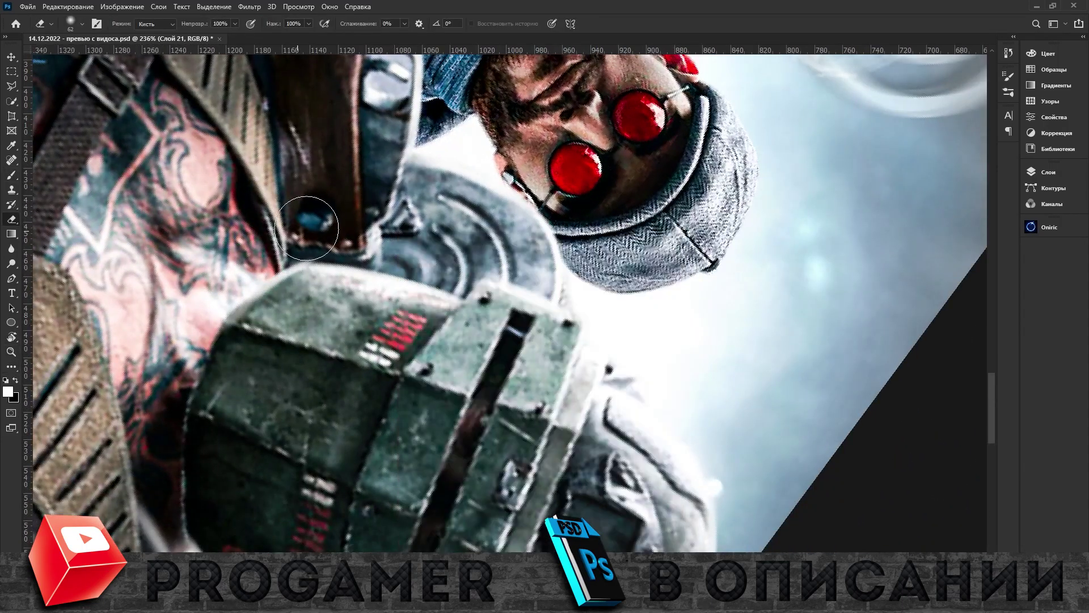
key("r")
key("ctrl+0")
key("Escape")
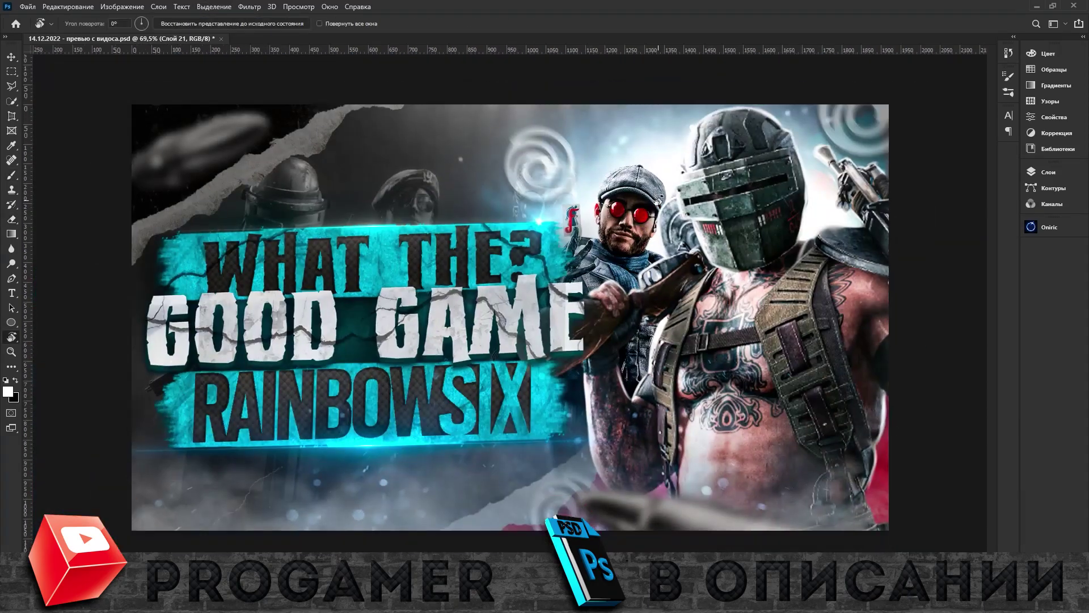
On new Layer 22, paint white rim light around the helmet, rotating the view between strokes
left_click(1048, 171)
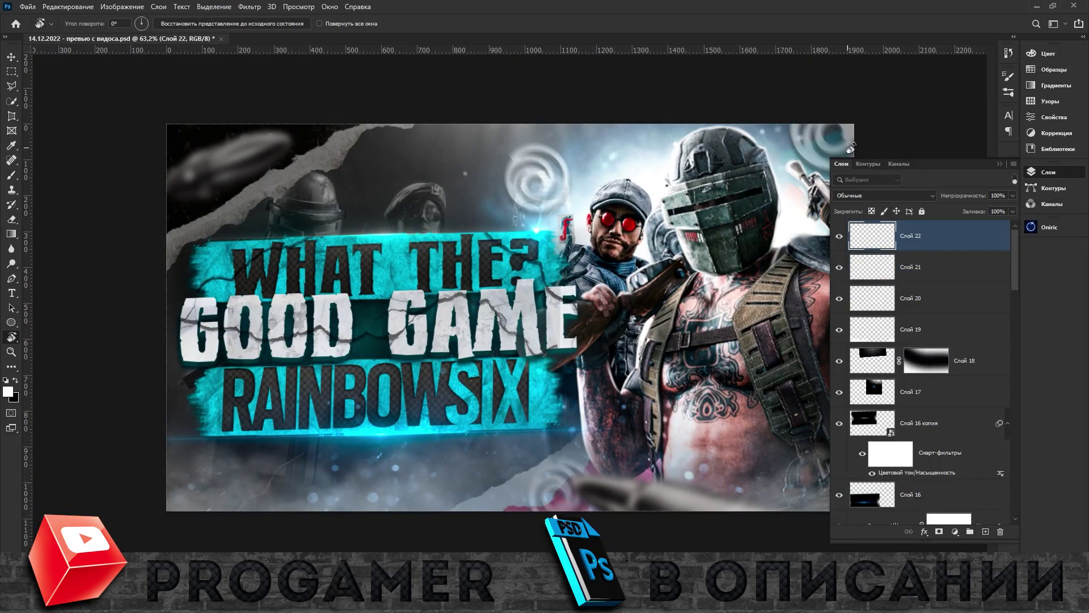
key("b")
left_click_drag(454, 463, 395, 342)
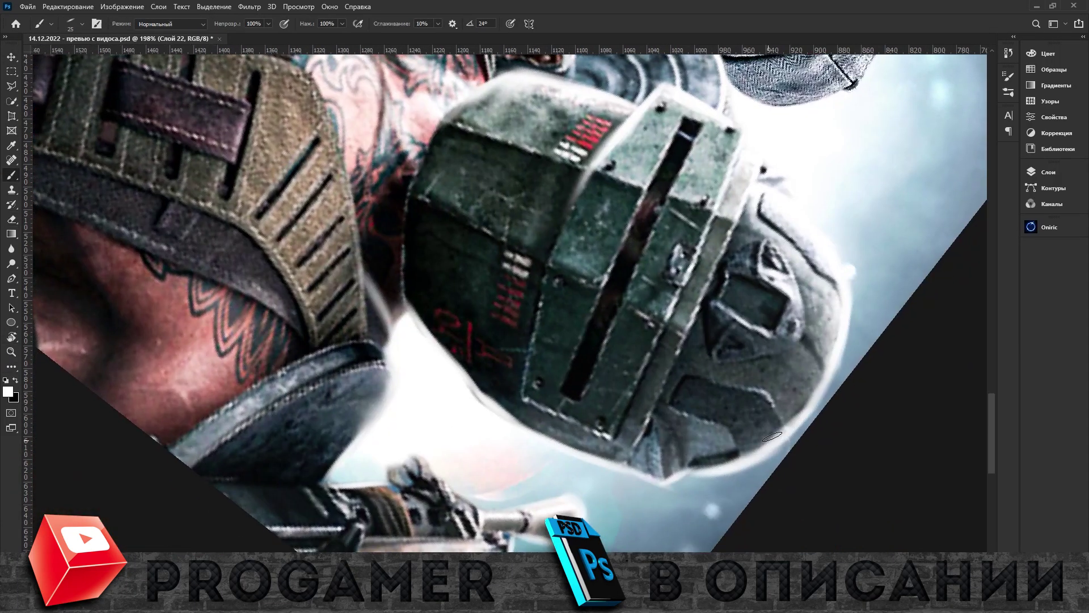
key("v")
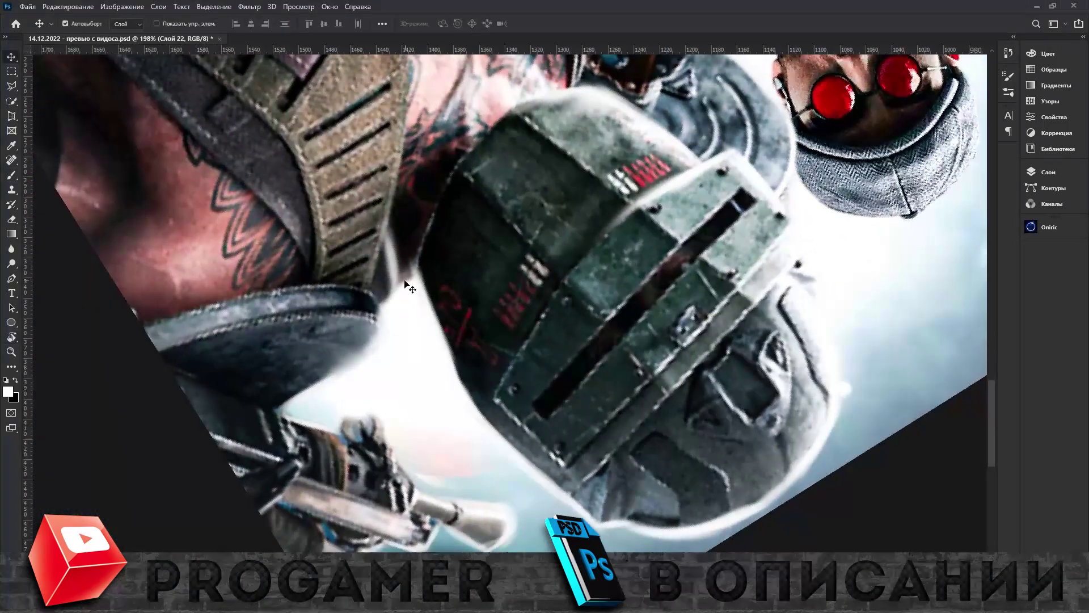
left_click_drag(363, 356, 459, 396)
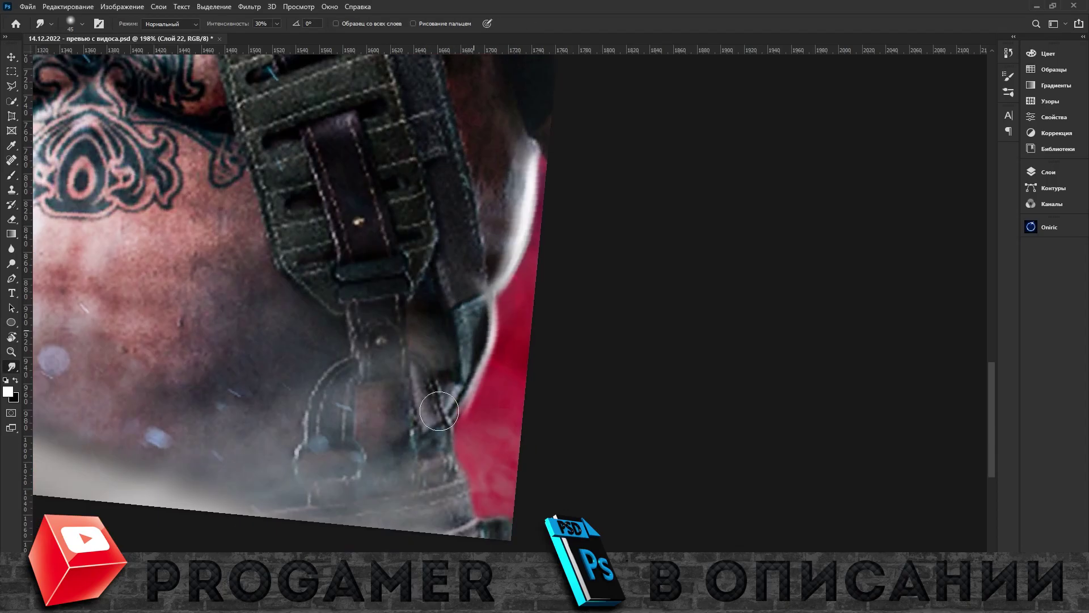
key("b")
mouse_move(448, 443)
left_mouse_down()
mouse_move(326, 361)
mouse_move(379, 361)
mouse_move(379, 232)
left_mouse_up()
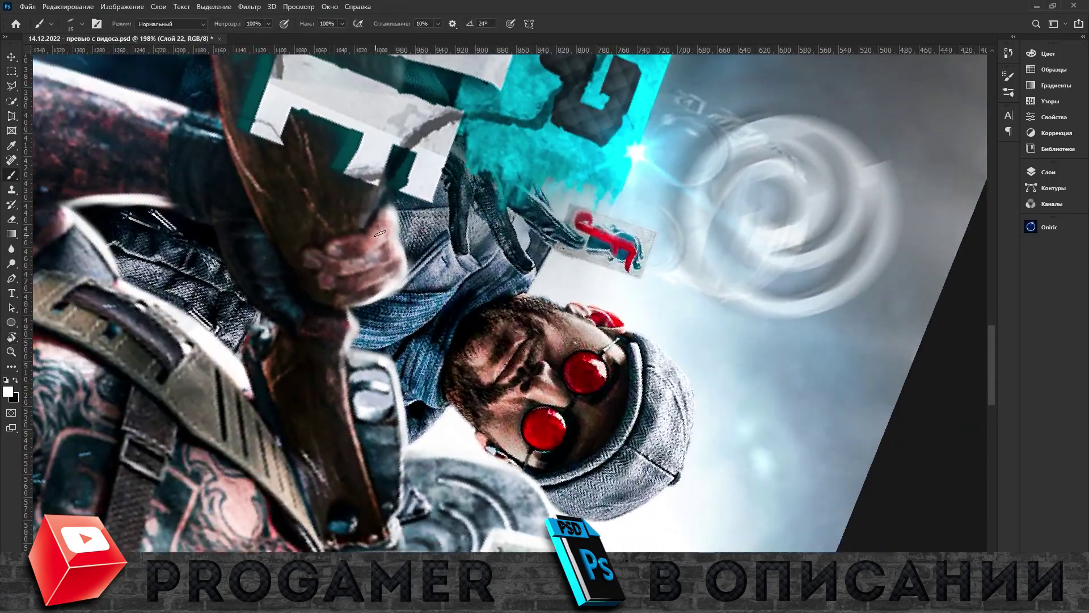
left_click_drag(318, 411, 411, 165)
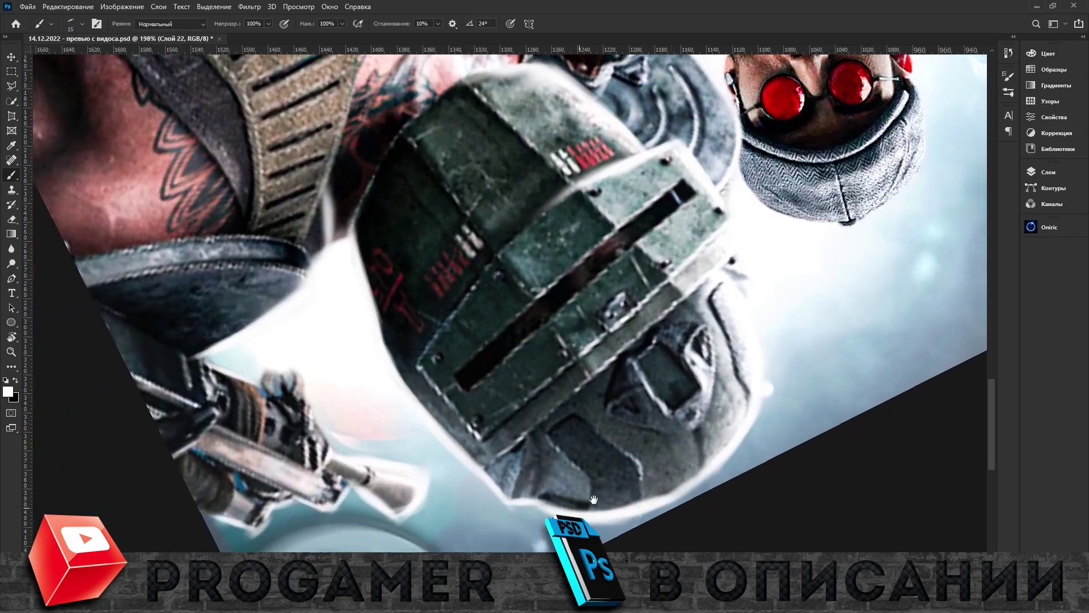
left_click_drag(465, 505, 570, 294)
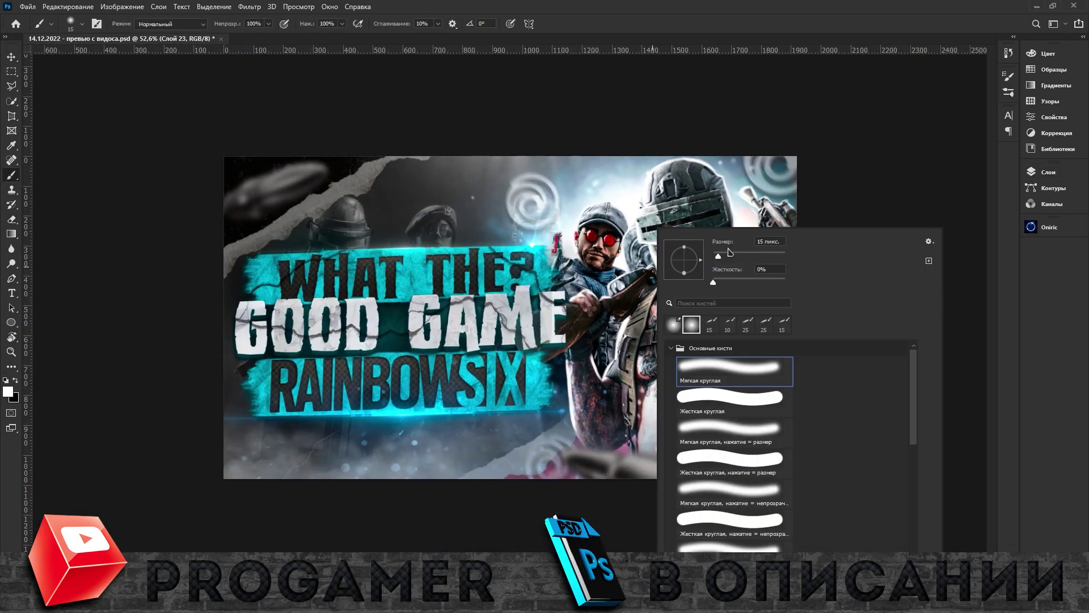
Set the brush size to 40 pixels
left_click(730, 252)
left_click(214, 22)
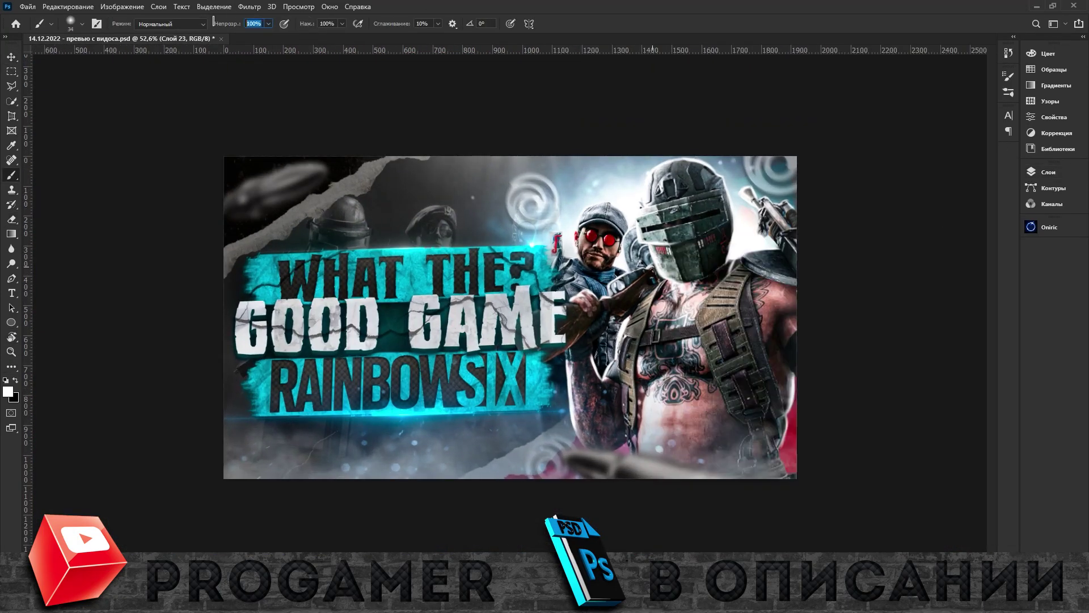
right_click(785, 398)
left_click(777, 446)
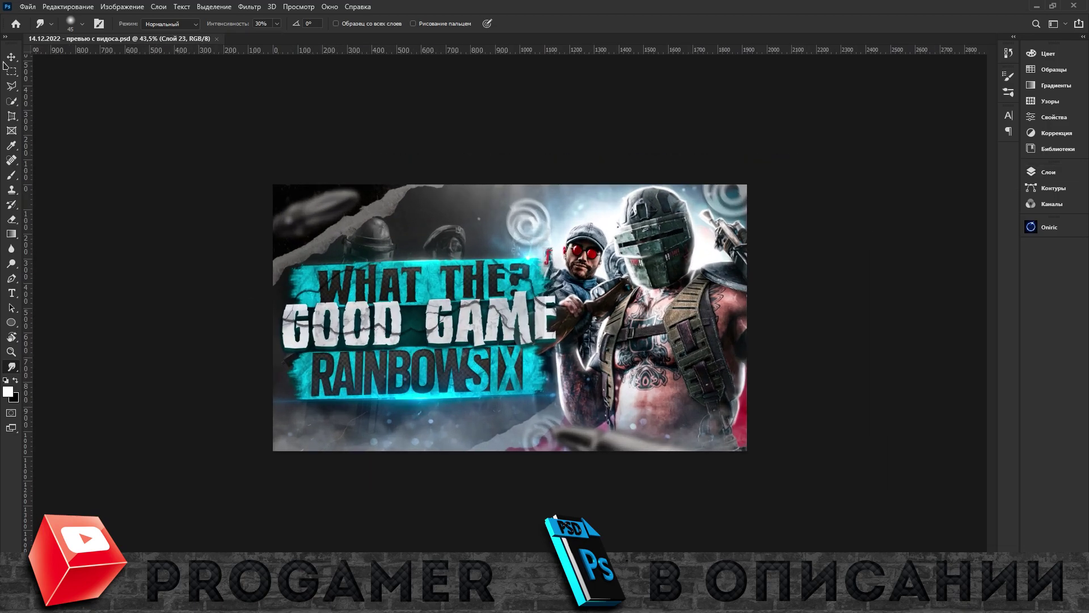
Stamp all visible layers into Layer 24 and add a layer mask
left_click(15, 61)
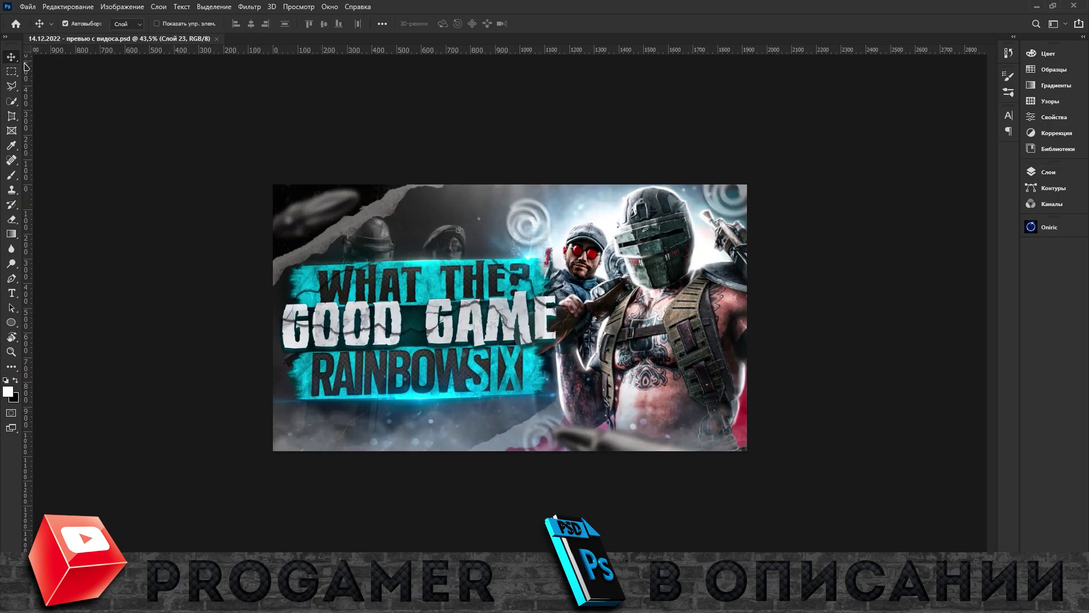
left_click(1048, 172)
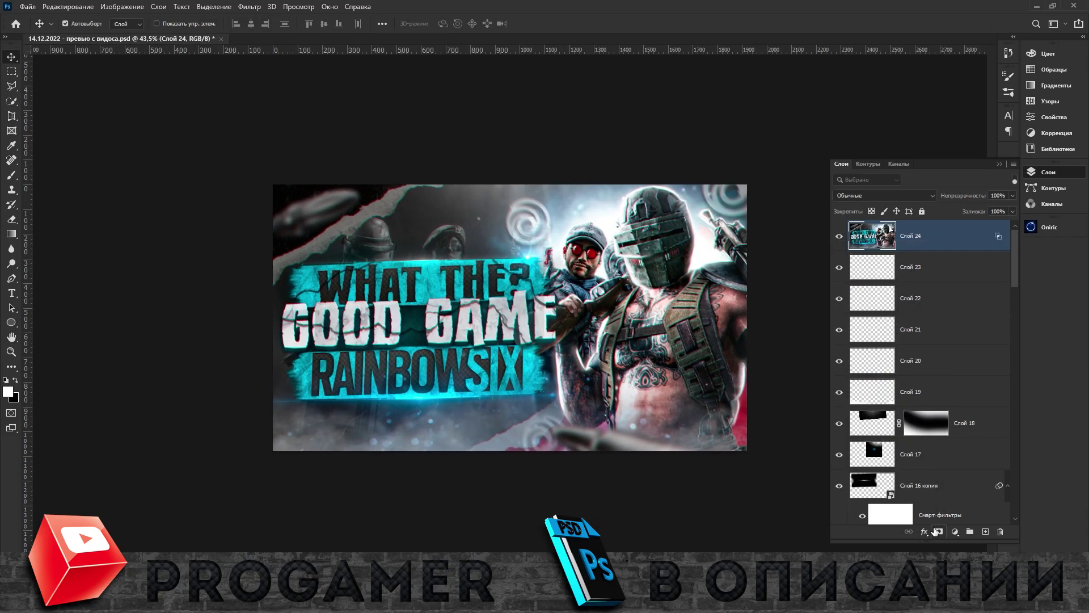
key("bracketright")
key("bracketright")
key("bracketright")
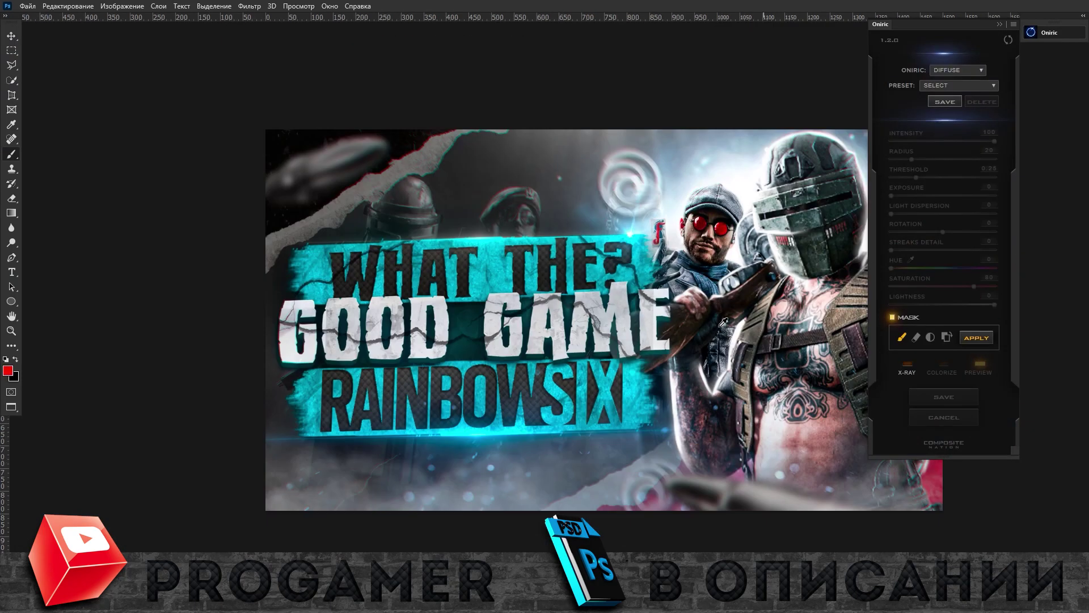
Apply an Oniric STREAKS glow with exposure 34 and save it onto the thumbnail
right_click(747, 329)
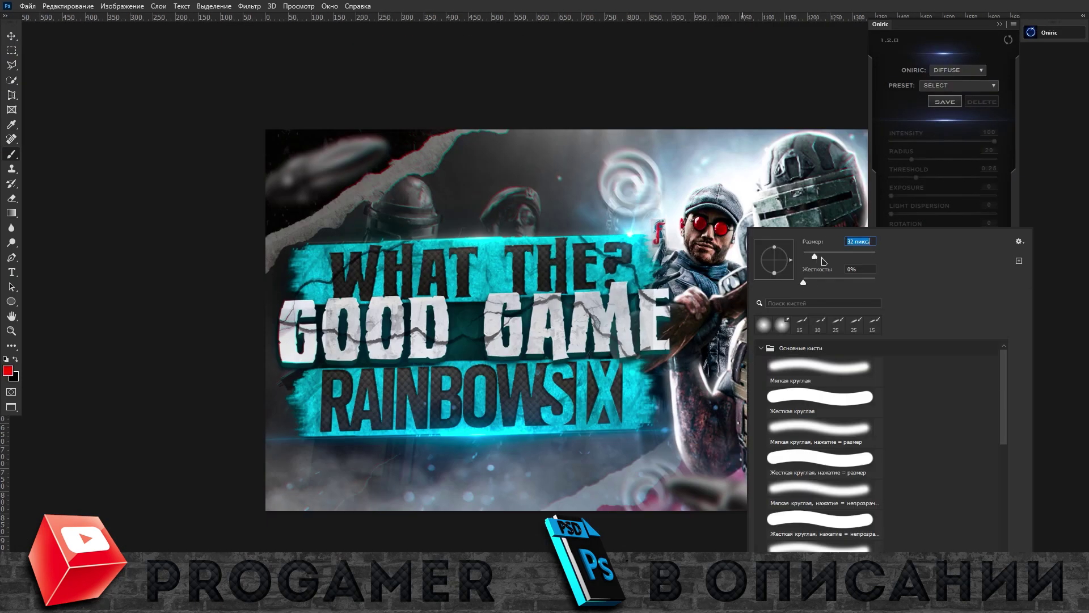
key("Escape")
scroll(672, 426, "up", 1)
scroll(615, 248, "down", 1)
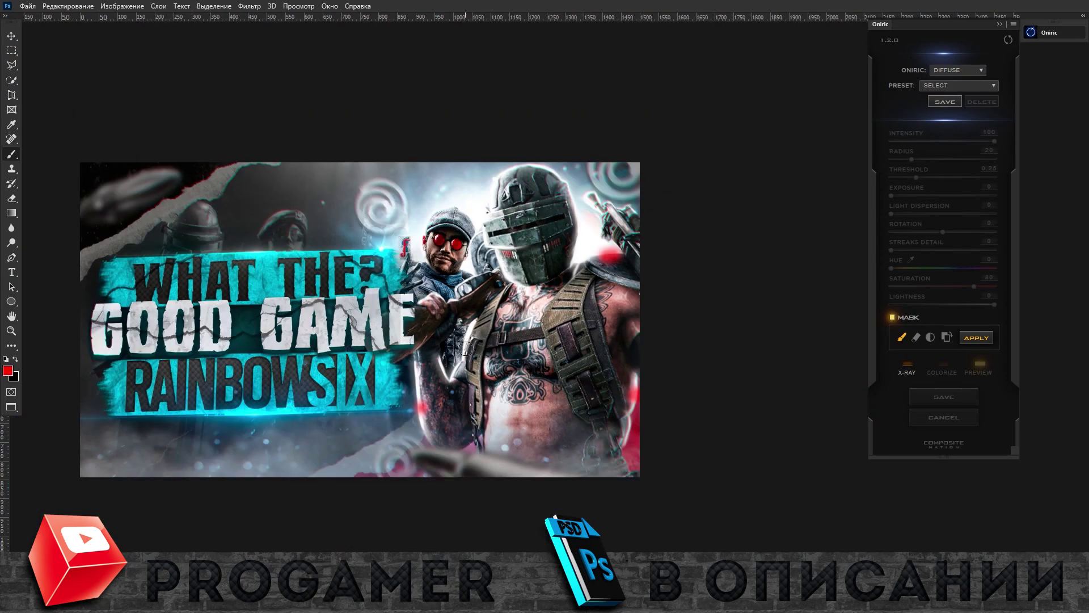
left_click(971, 340)
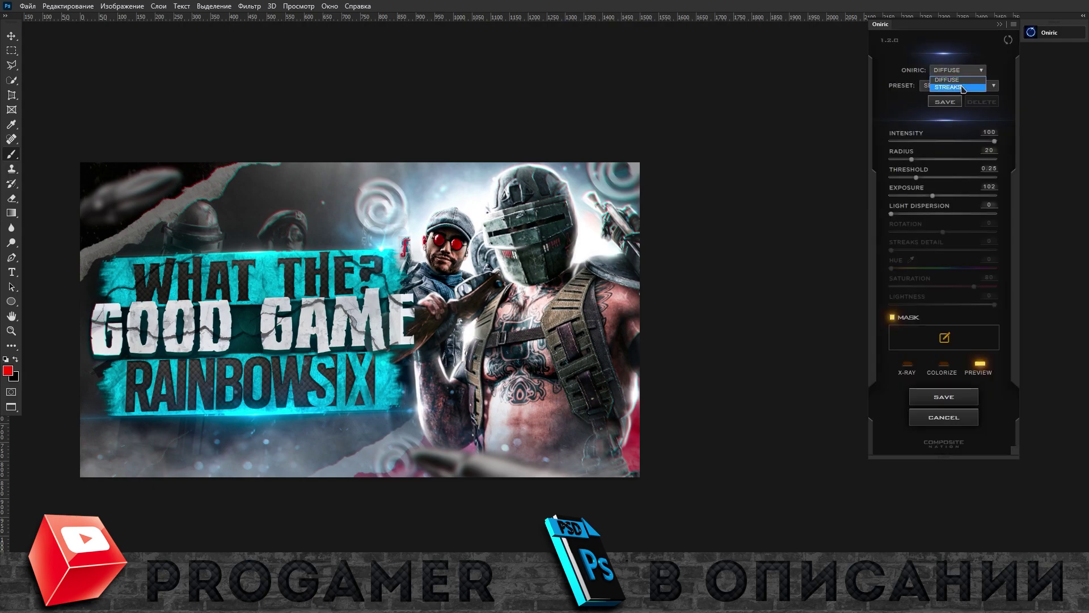
left_click(962, 88)
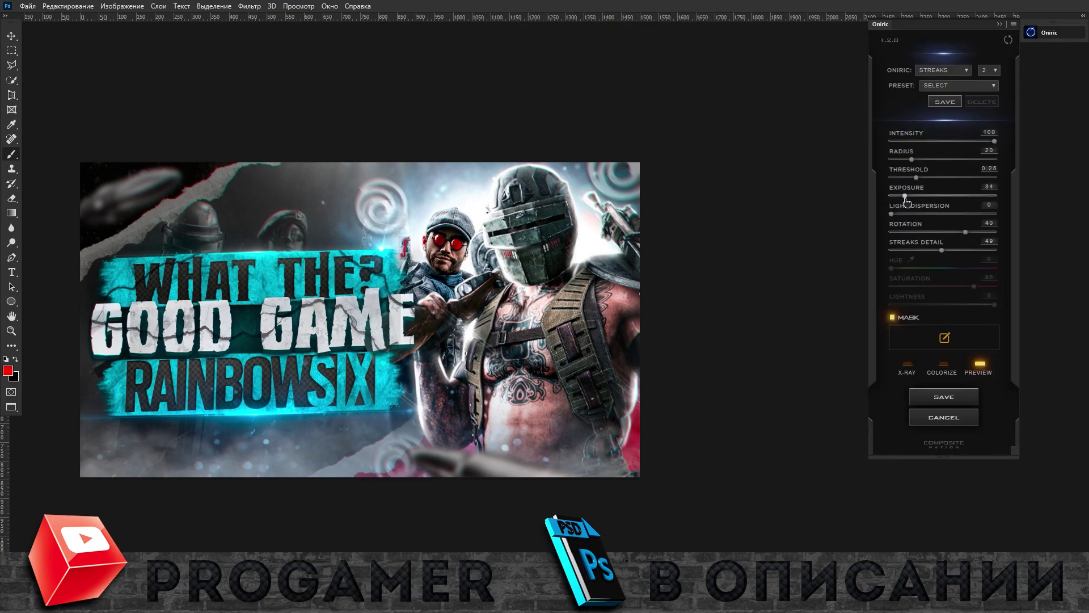
left_click(943, 397)
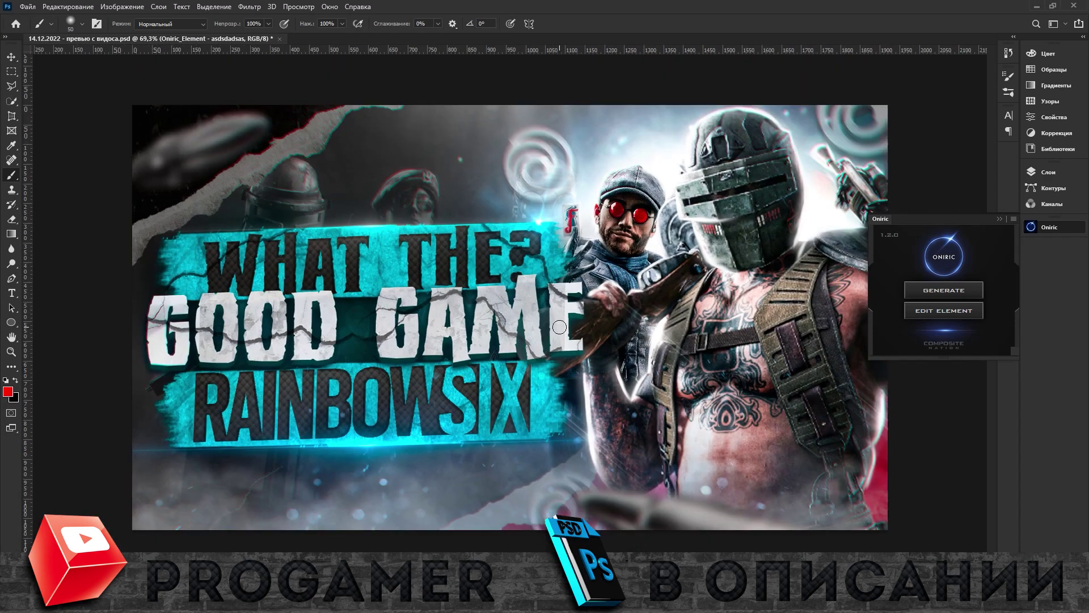
key("ctrl+shift+a")
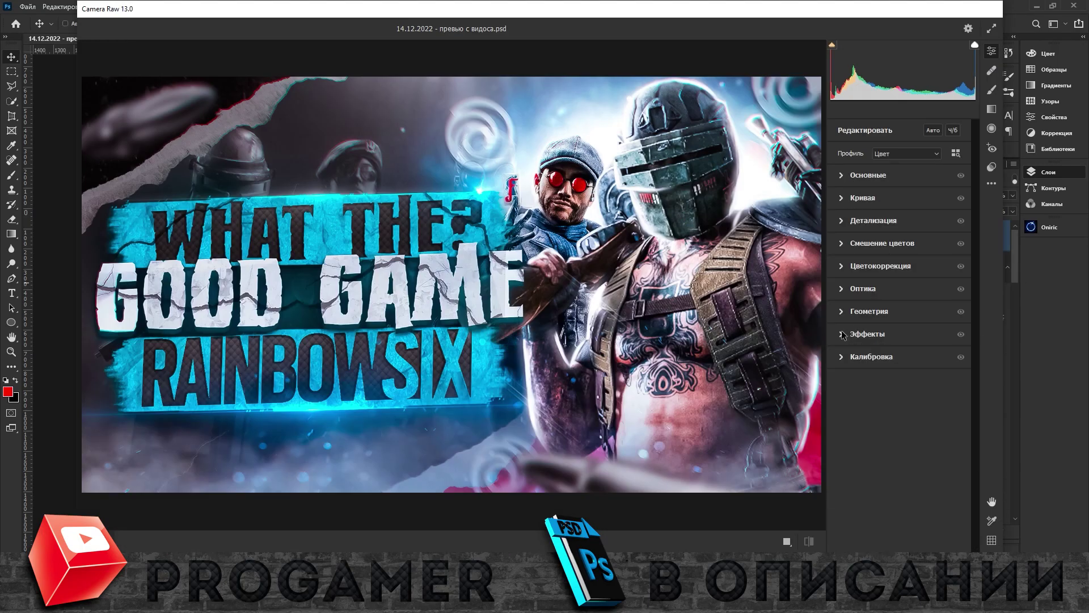
Darken the image corners with a -50 Optics vignette in Camera Raw
left_click_drag(899, 383, 884, 384)
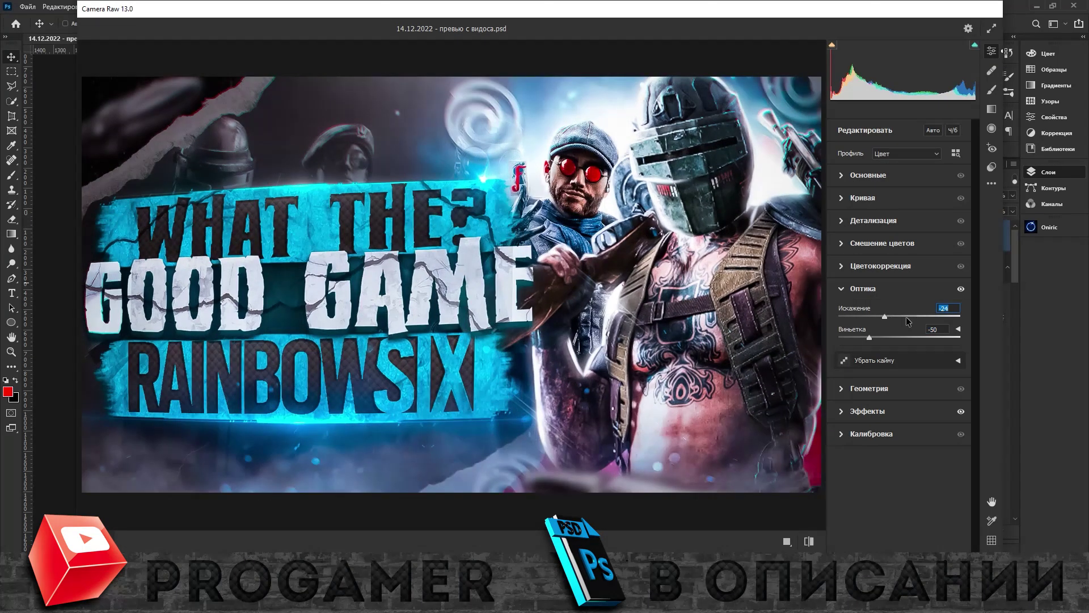